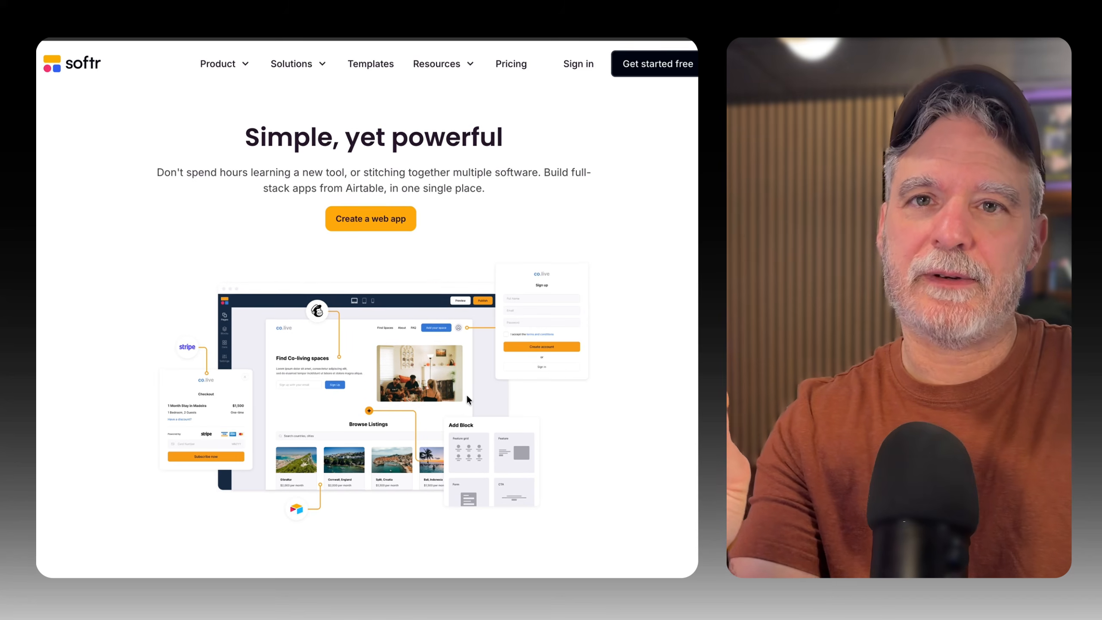
Look through the Softr website's sections on memberships, payments and the client portal database.
scroll(466, 394, "down", 6)
scroll(467, 398, "down", 5)
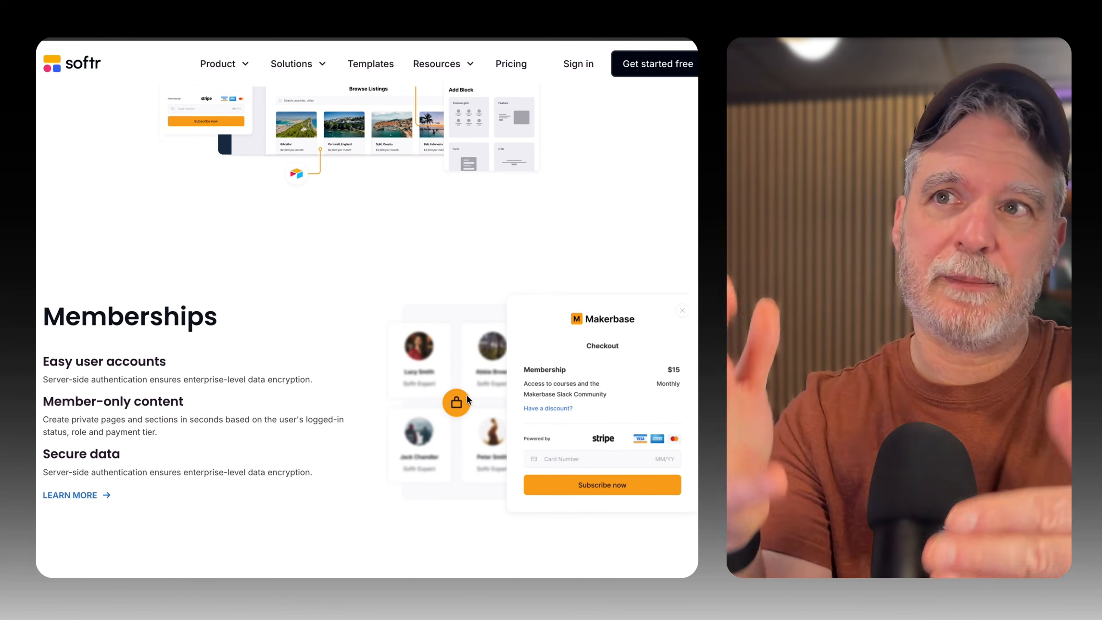
scroll(467, 396, "down", 6)
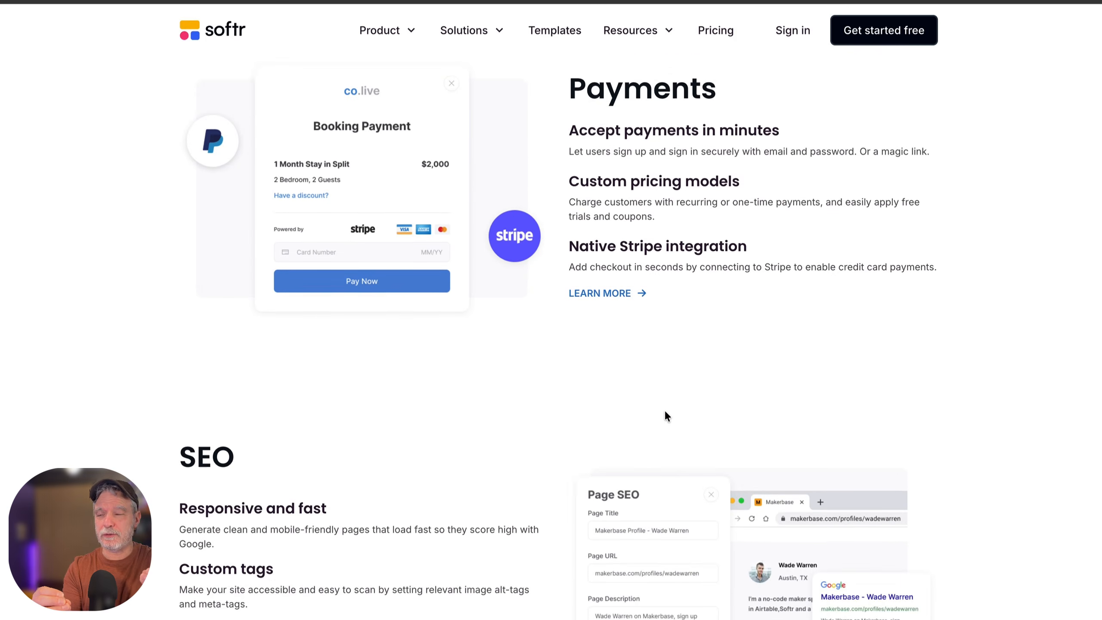
scroll(665, 415, "down", 5)
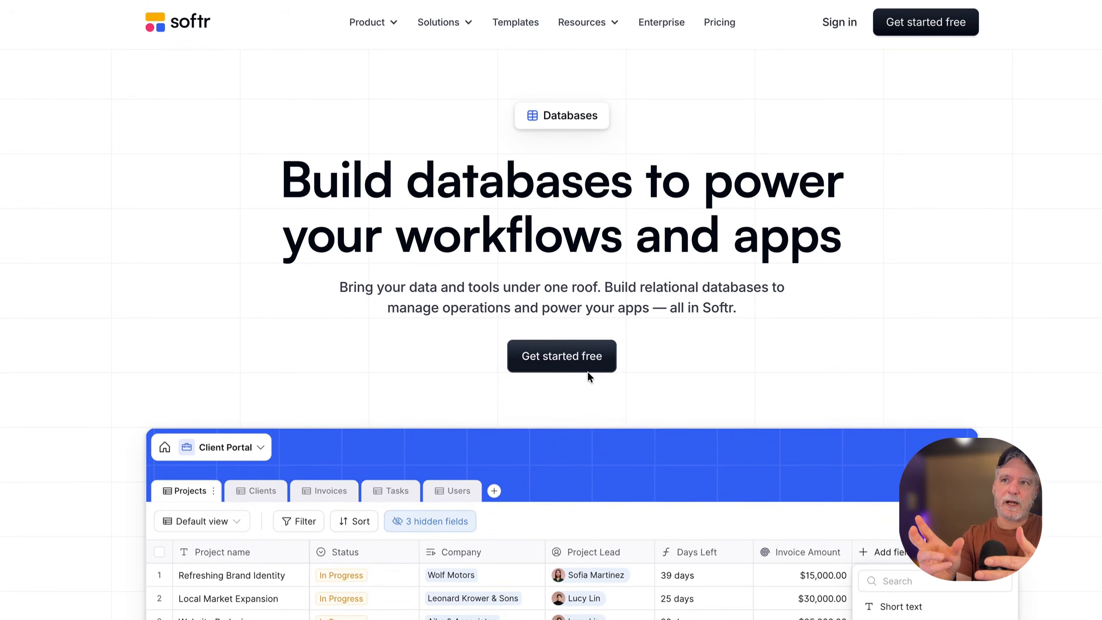
scroll(588, 373, "down", 2)
scroll(588, 376, "down", 6)
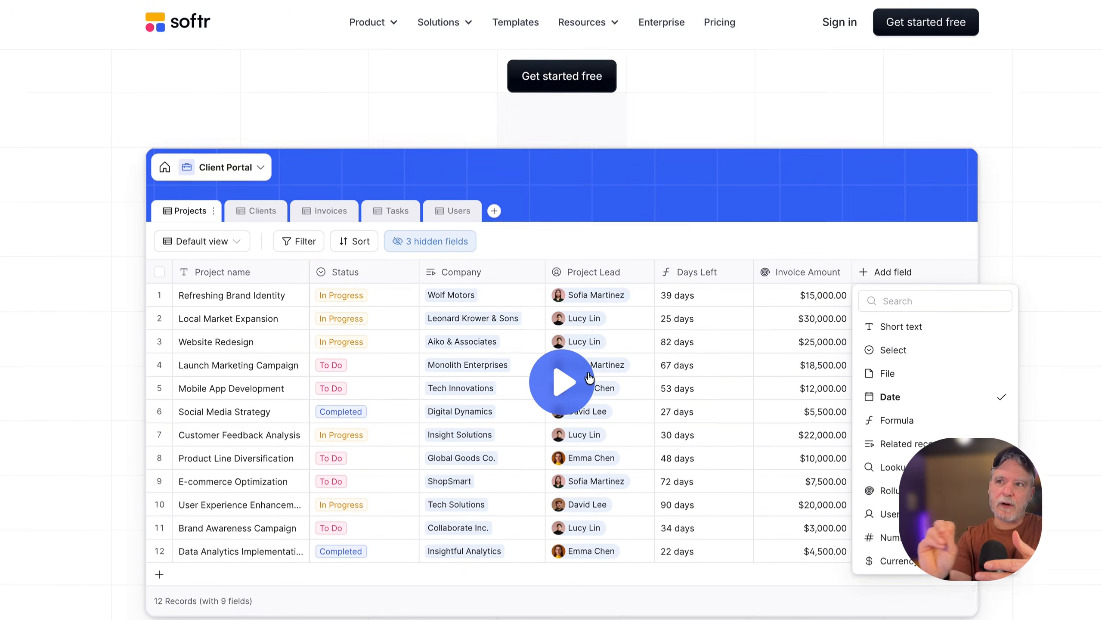
scroll(585, 452, "down", 1)
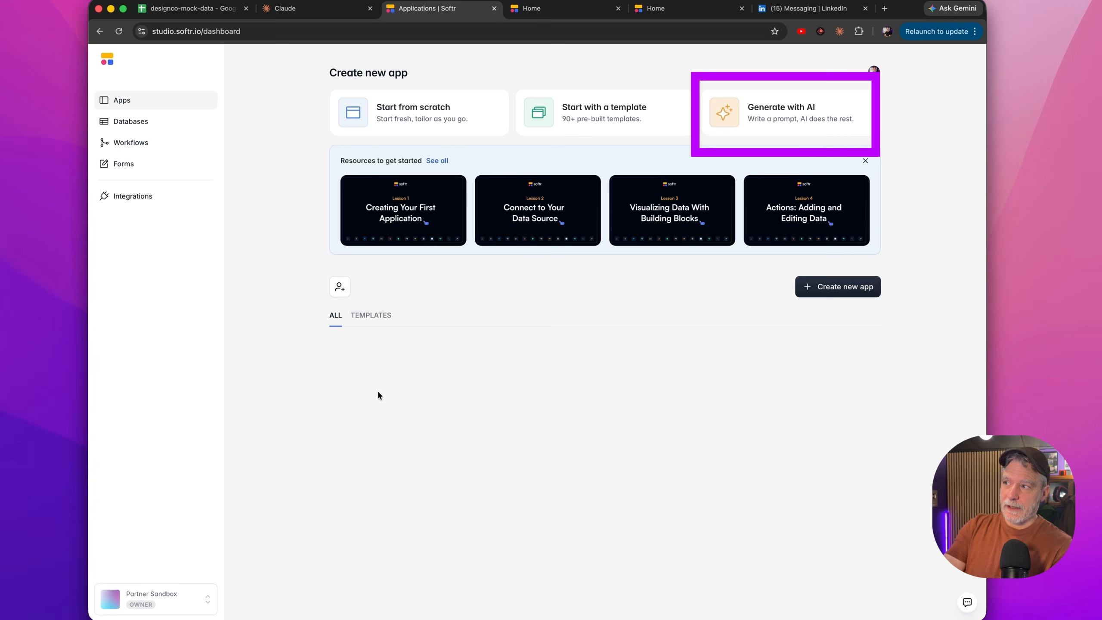
Generate a new app with AI from a prompt describing projects, tasks, briefs, reviews and a role-based staff portal.
left_click(795, 108)
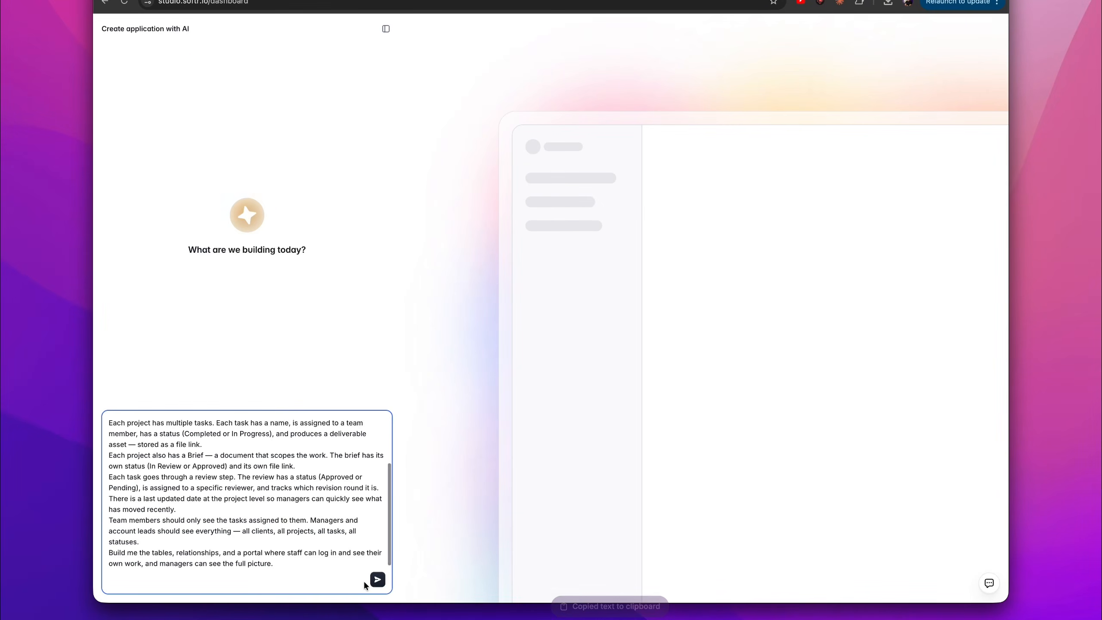
key("Return")
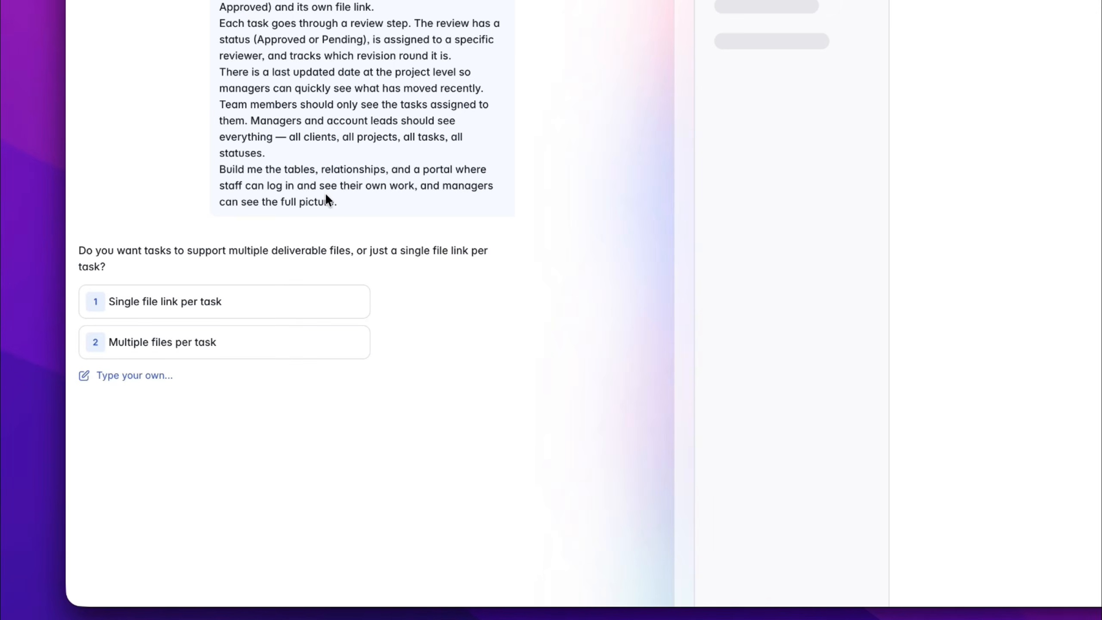
Answer the data structure questions with single file link per task, one active review per task and single brief per project.
left_click(191, 314)
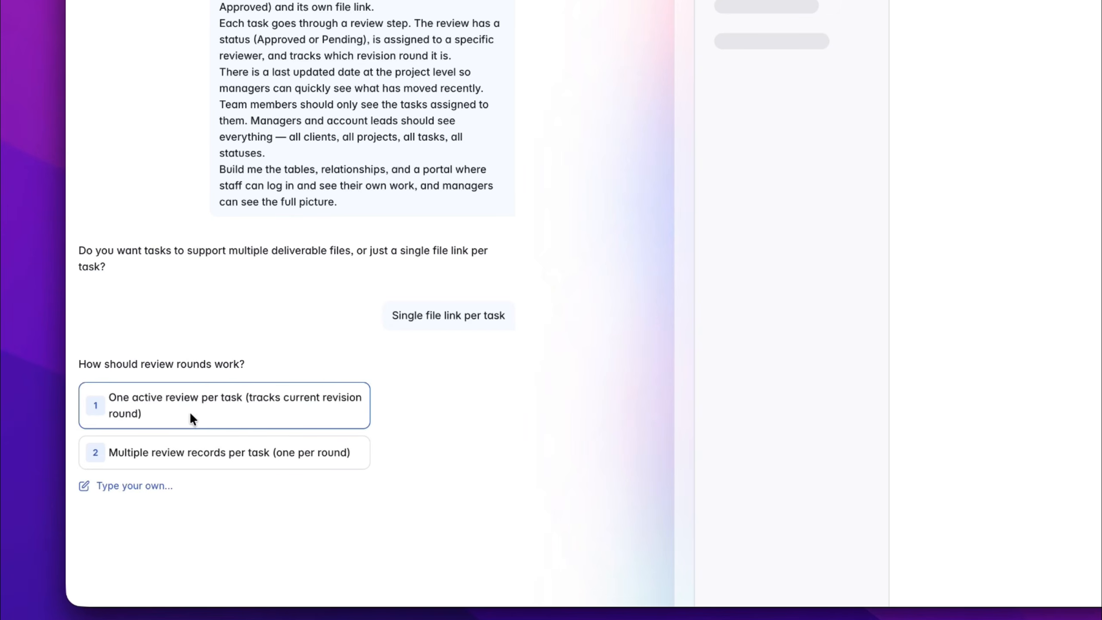
left_click(182, 408)
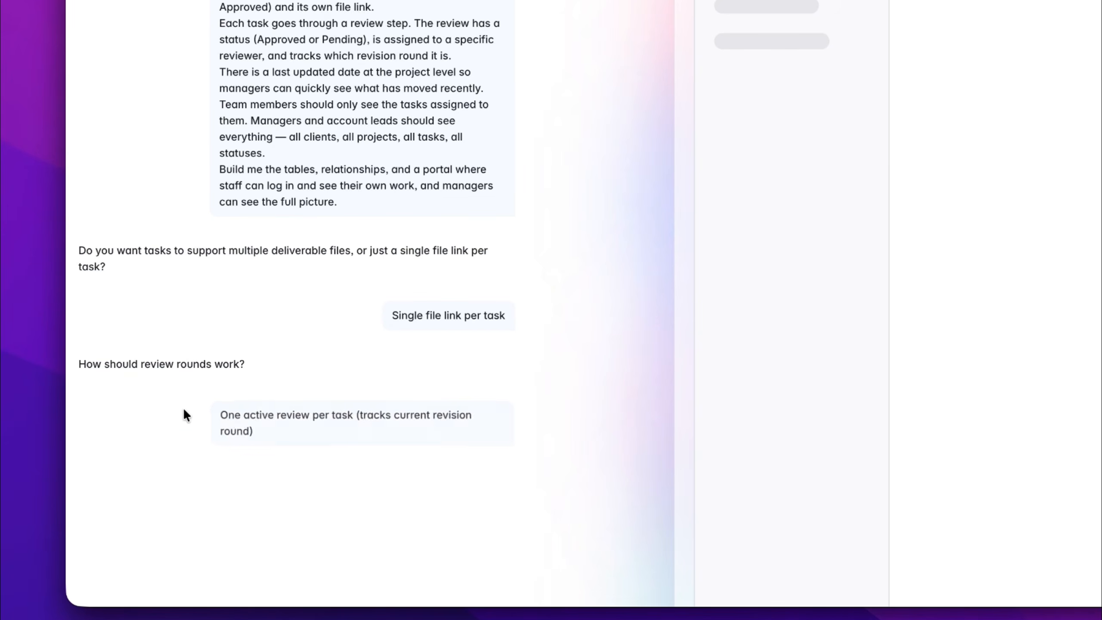
left_click(154, 512)
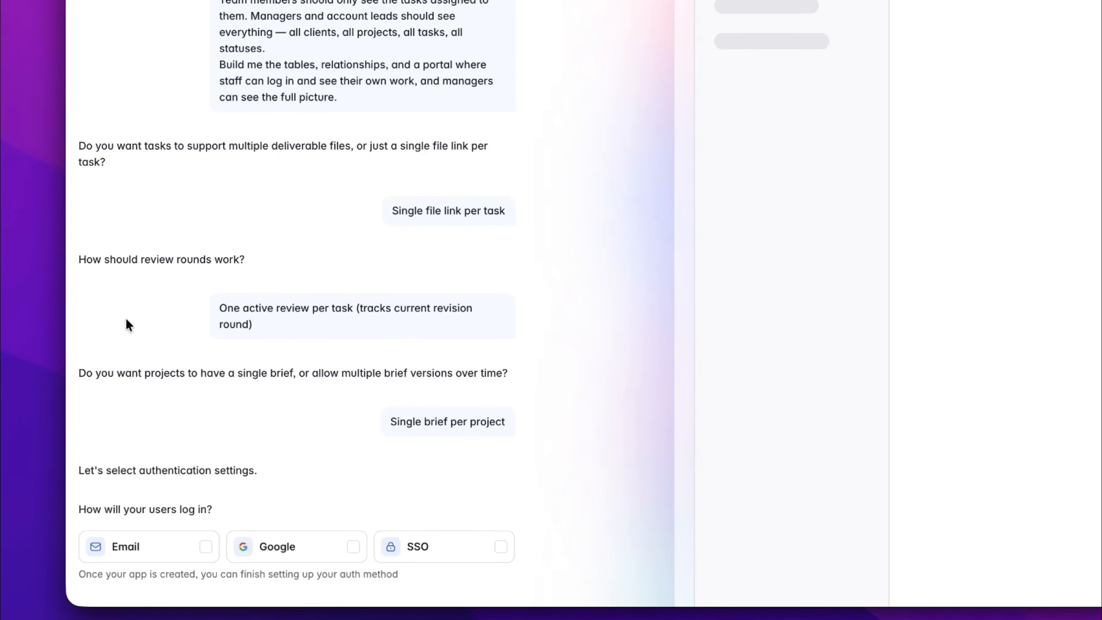
Set the authentication to email login with no self sign-up, so that users are invited.
left_click(152, 559)
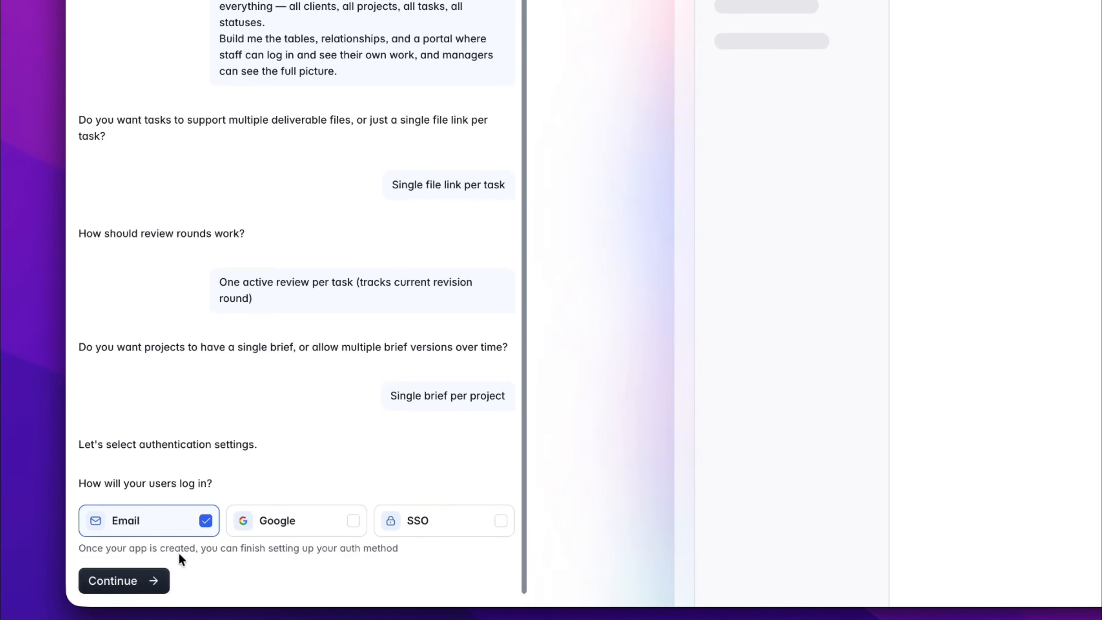
left_click(155, 581)
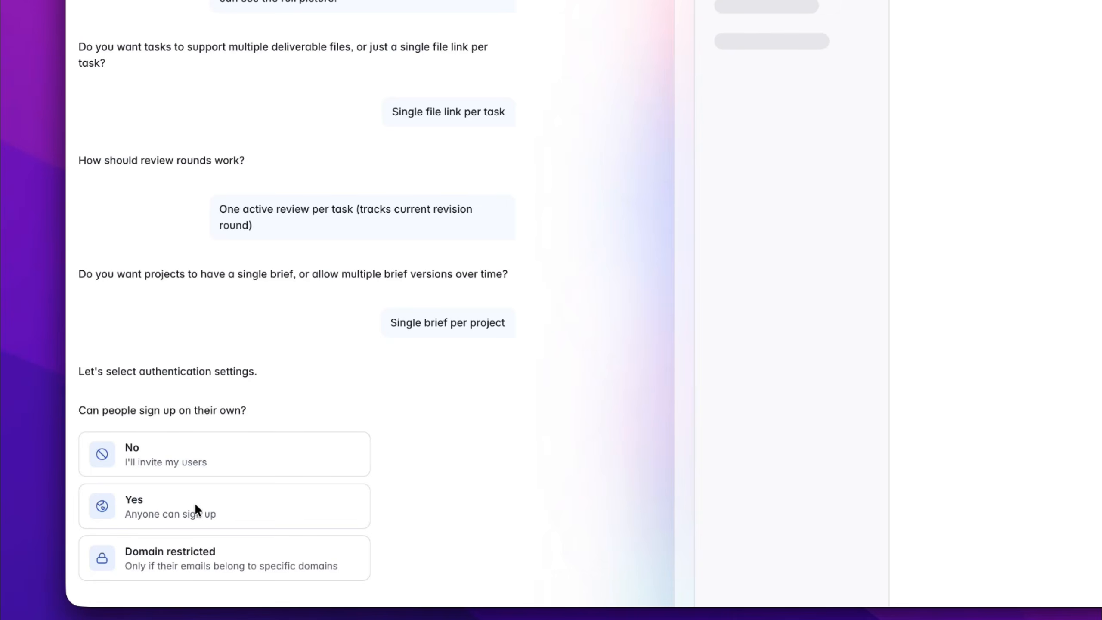
left_click(165, 462)
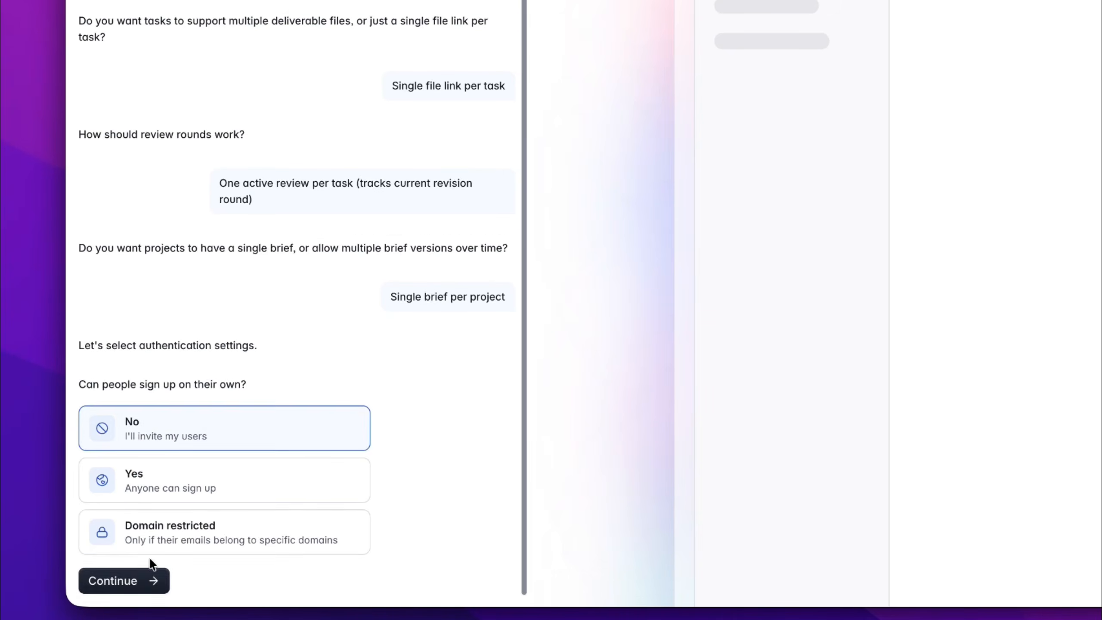
left_click(140, 579)
Set the navigation to top on desktop and bottom on mobile, and create the app after browsing the themes.
left_click(192, 504)
left_click(135, 570)
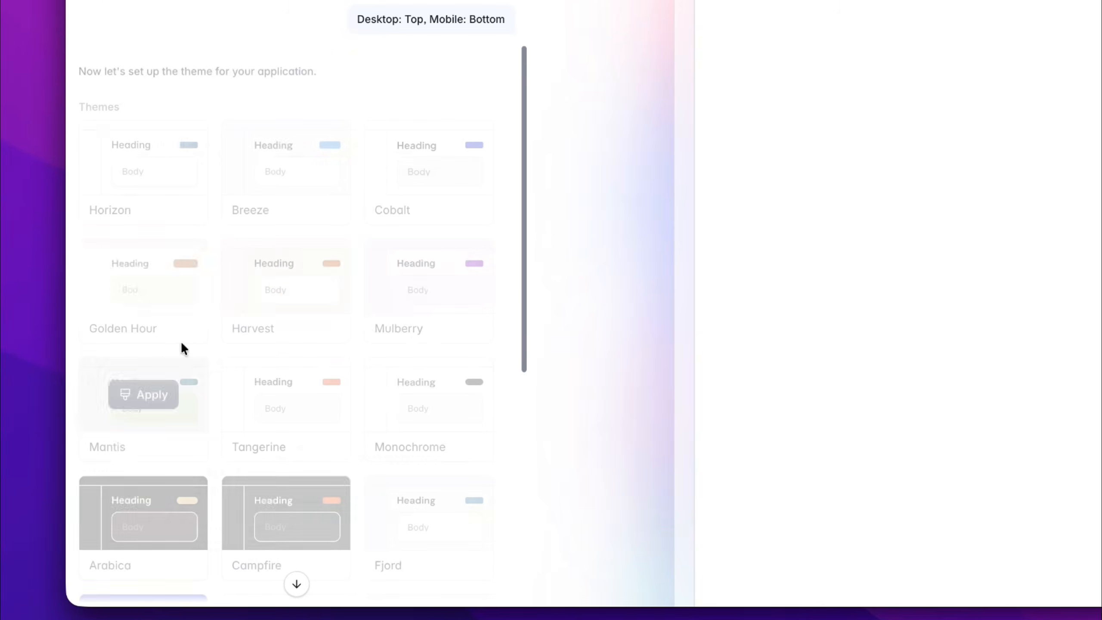
scroll(194, 404, "down", 10)
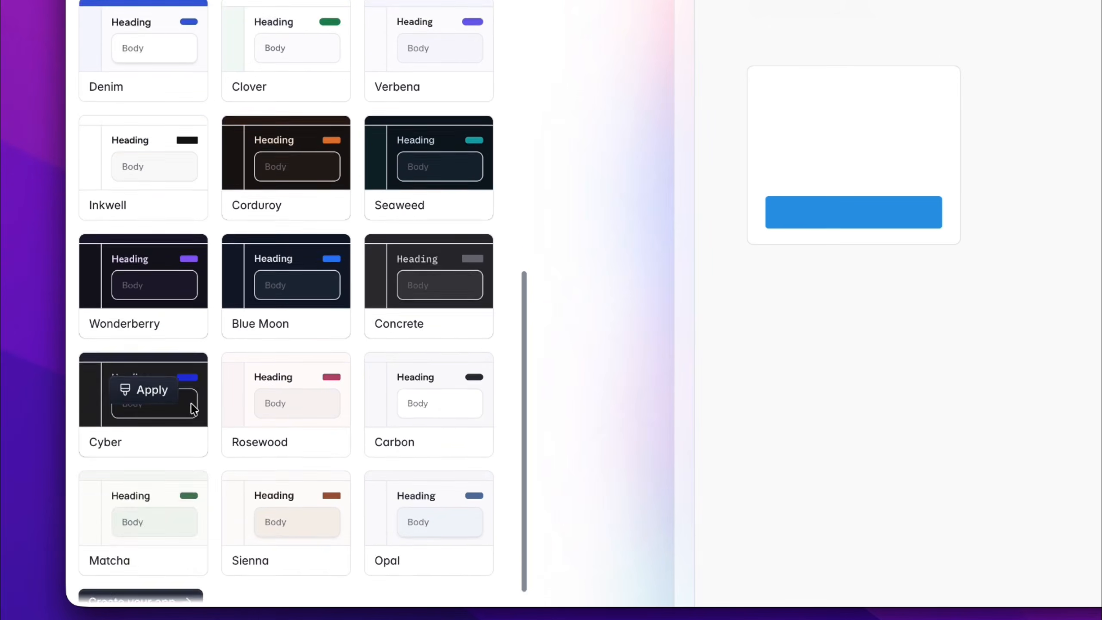
left_click(167, 574)
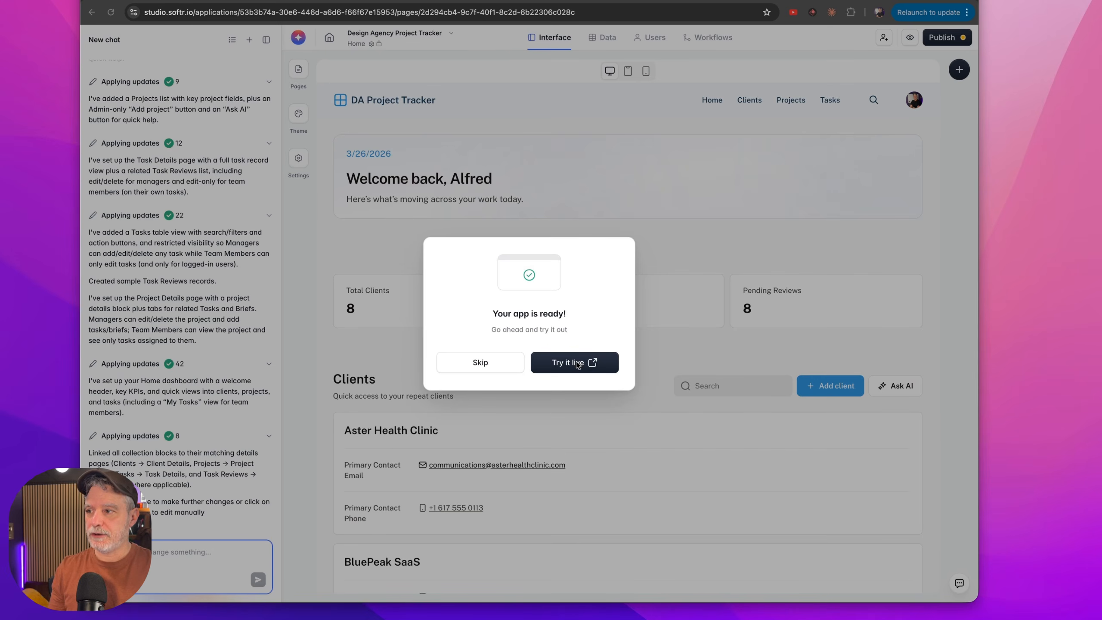
Try the finished app live and examine the users and roles available for previewing it.
left_click(577, 363)
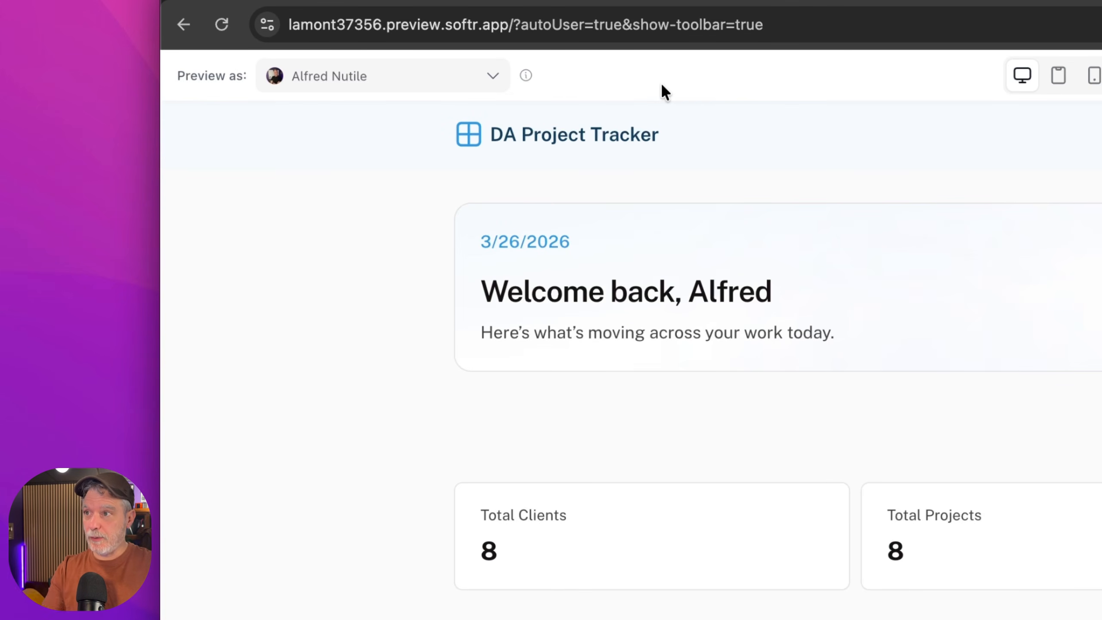
left_click(444, 81)
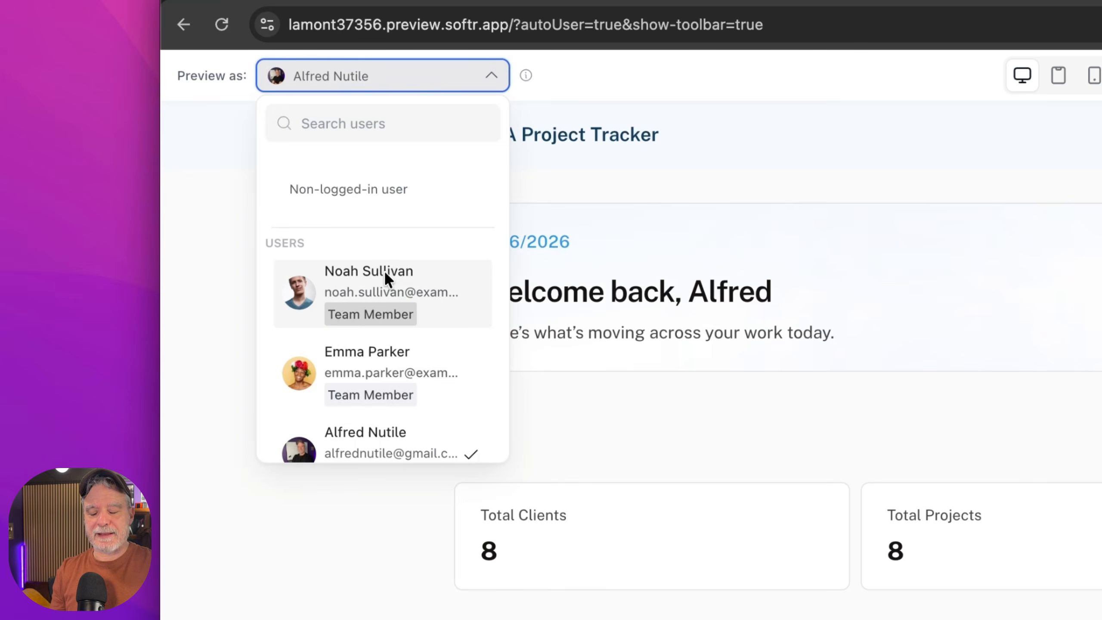
scroll(432, 317, "down", 3)
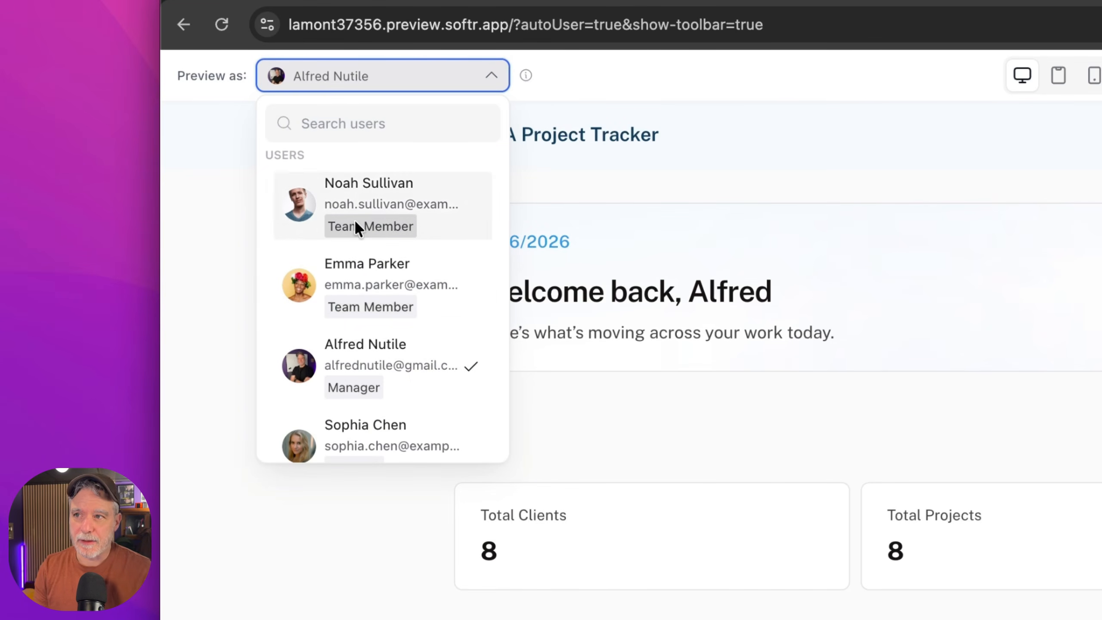
left_click(1091, 327)
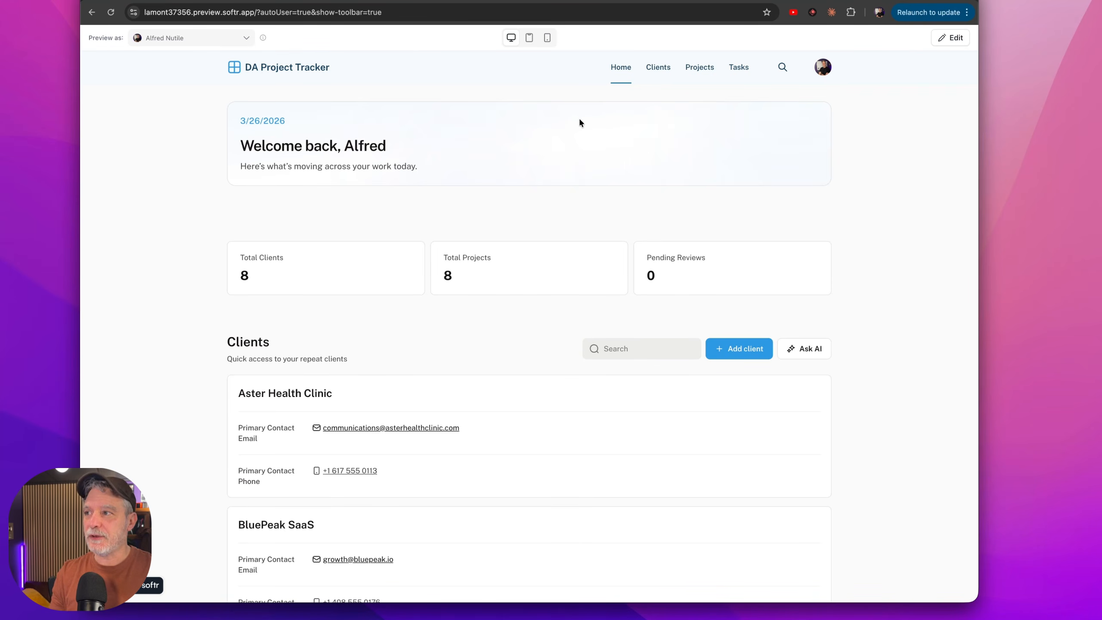
Look over the tracker's Home page and visit its Clients and Projects pages.
scroll(620, 289, "down", 1)
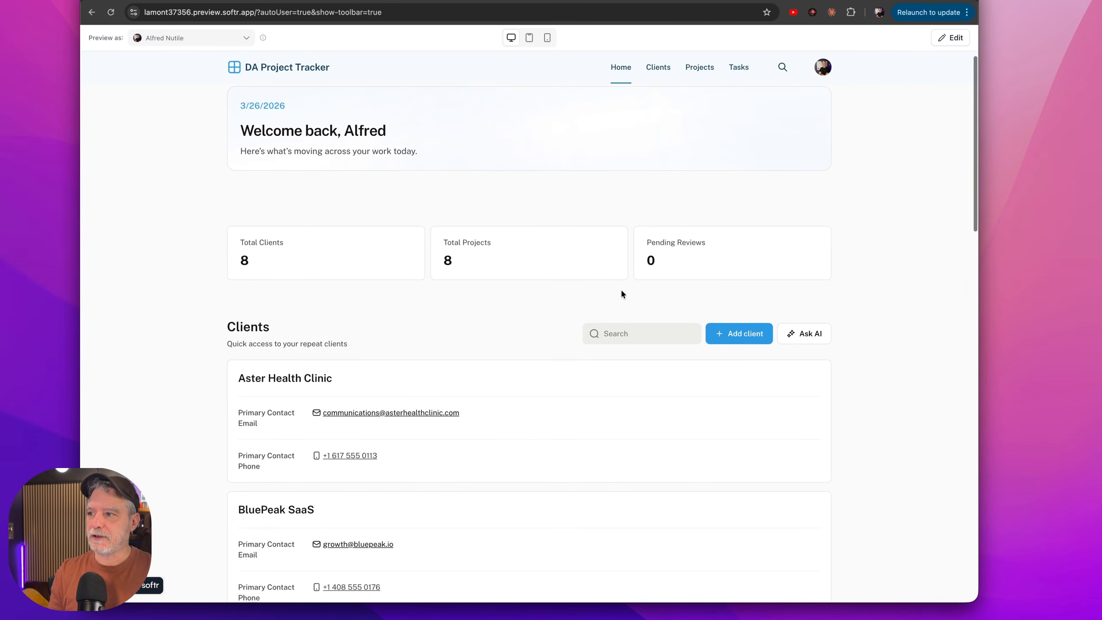
left_click(664, 69)
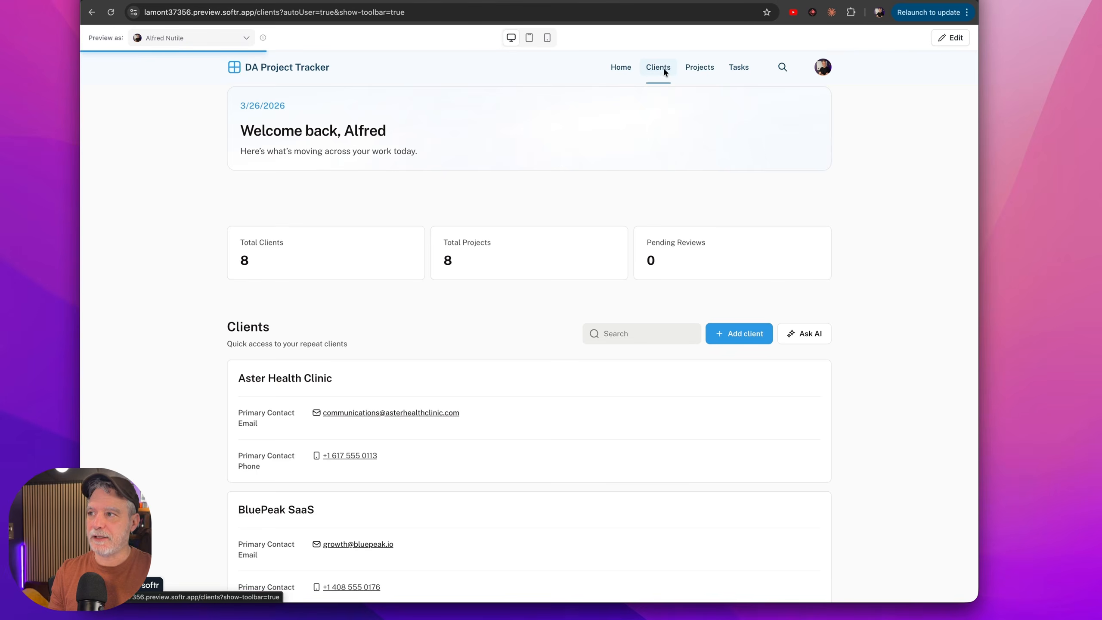
left_click(706, 69)
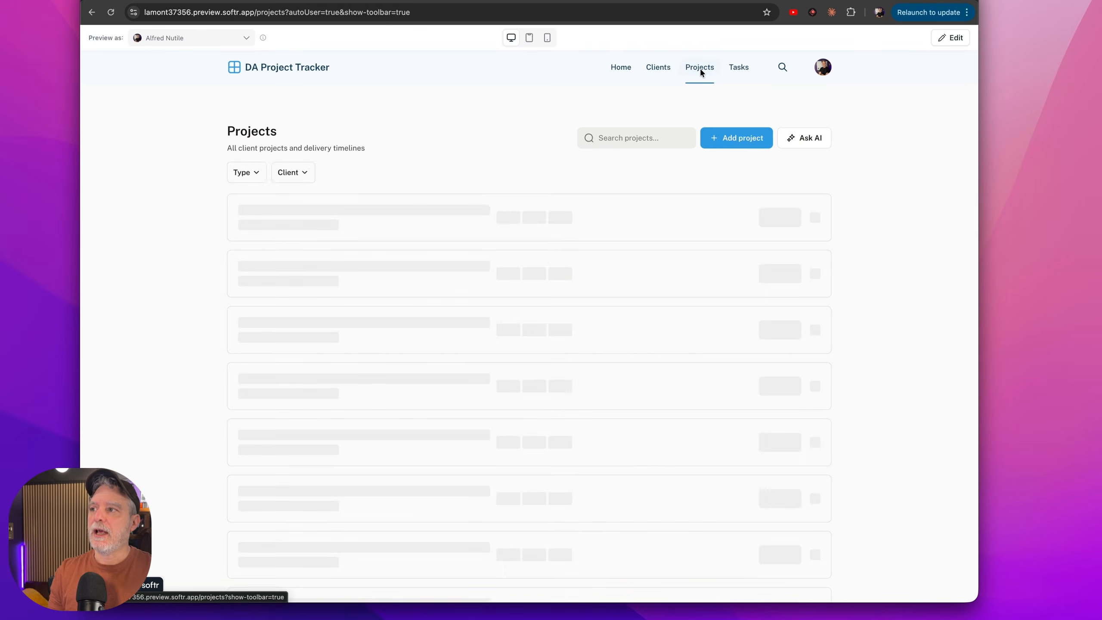
Examine the new project form's Project Type and Client choices, and cancel without adding a record.
left_click(720, 143)
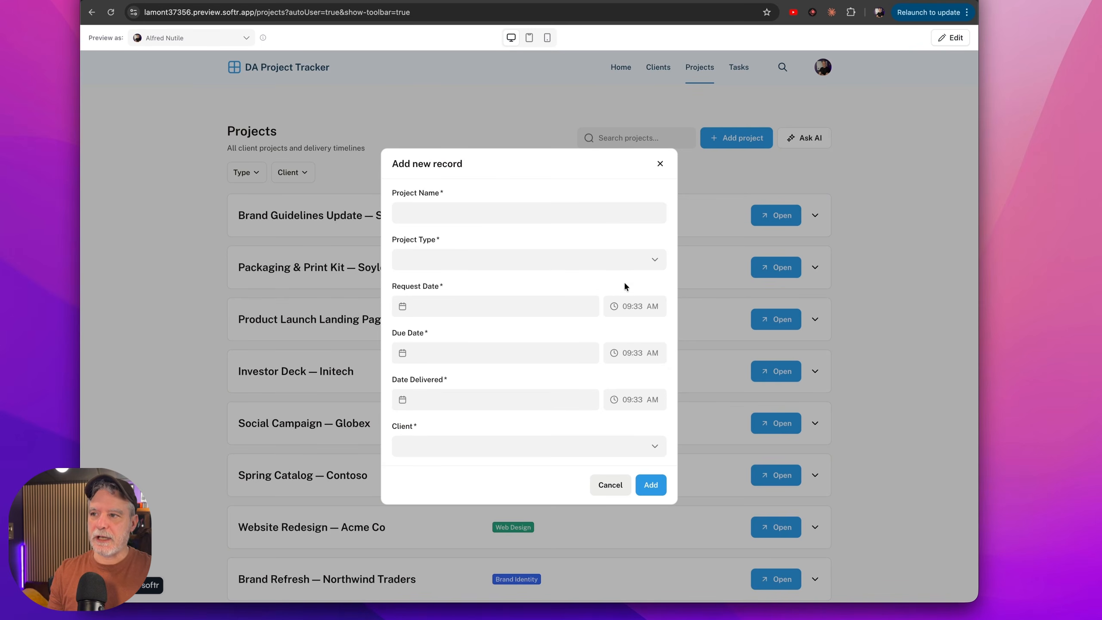
left_click(649, 260)
left_click(649, 260)
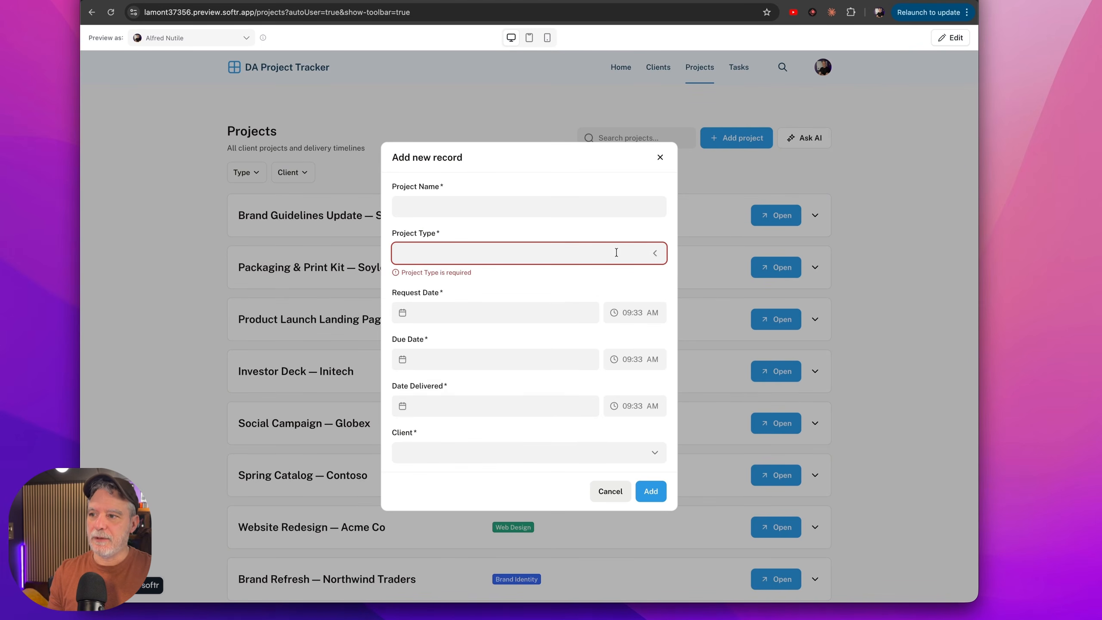
left_click(659, 462)
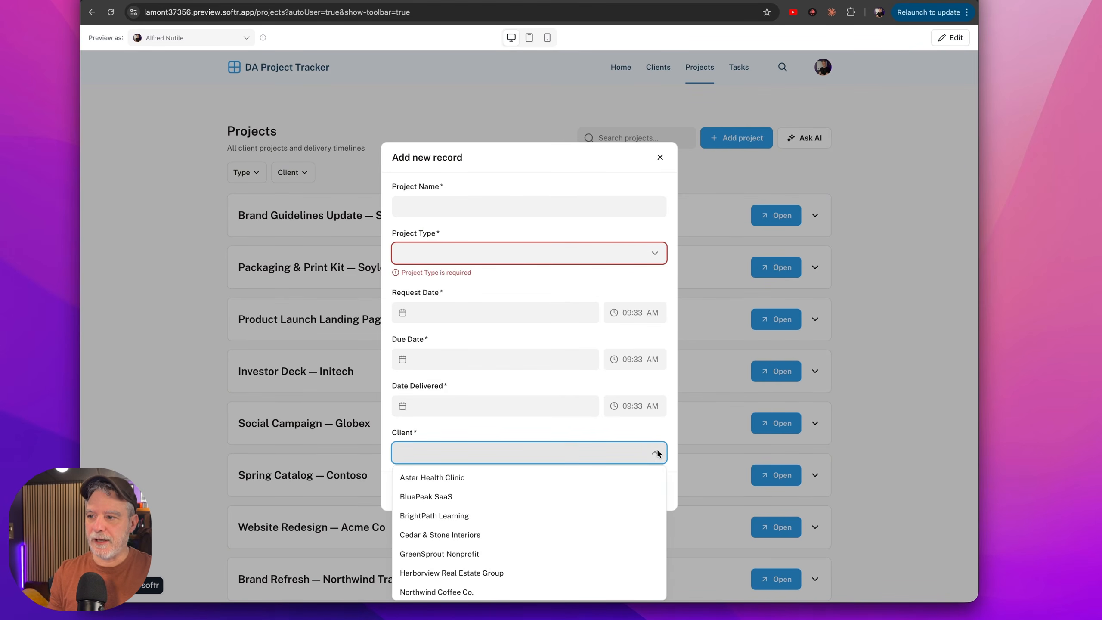
left_click(606, 420)
left_click(610, 497)
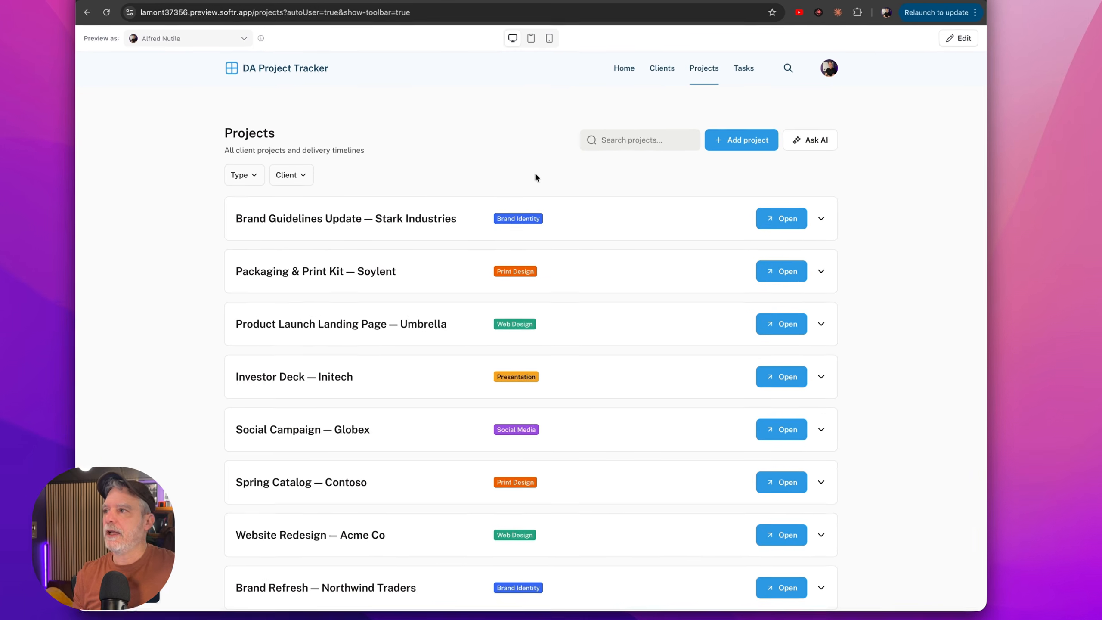
View the tasks filtered by the Brand Guidelines Update — Stark Industries project, and return to the Home page.
left_click(347, 510)
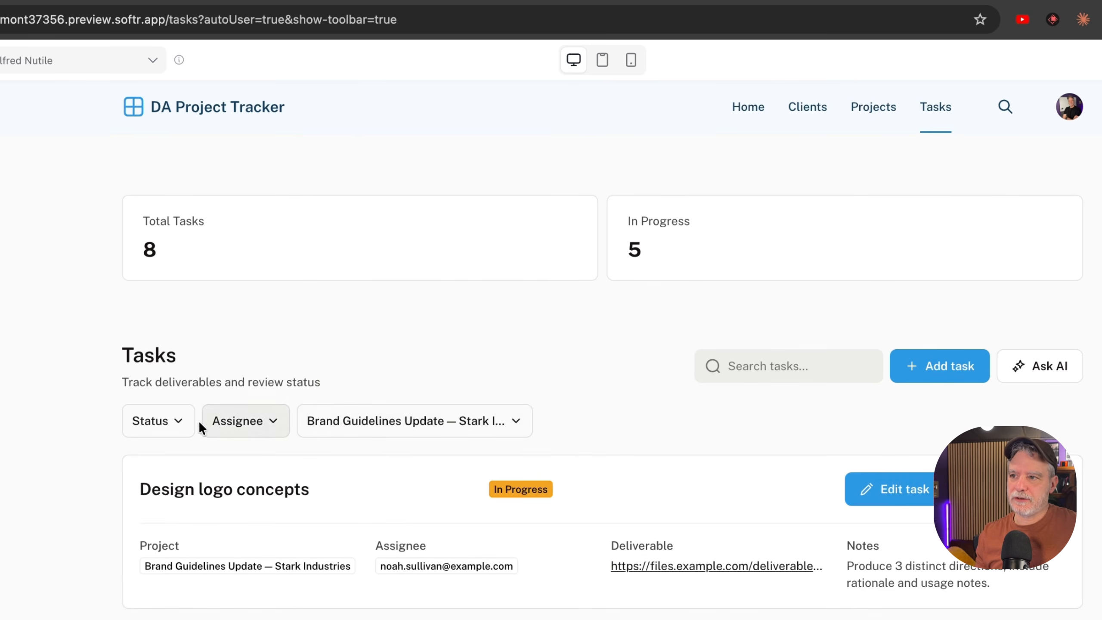
left_click(735, 114)
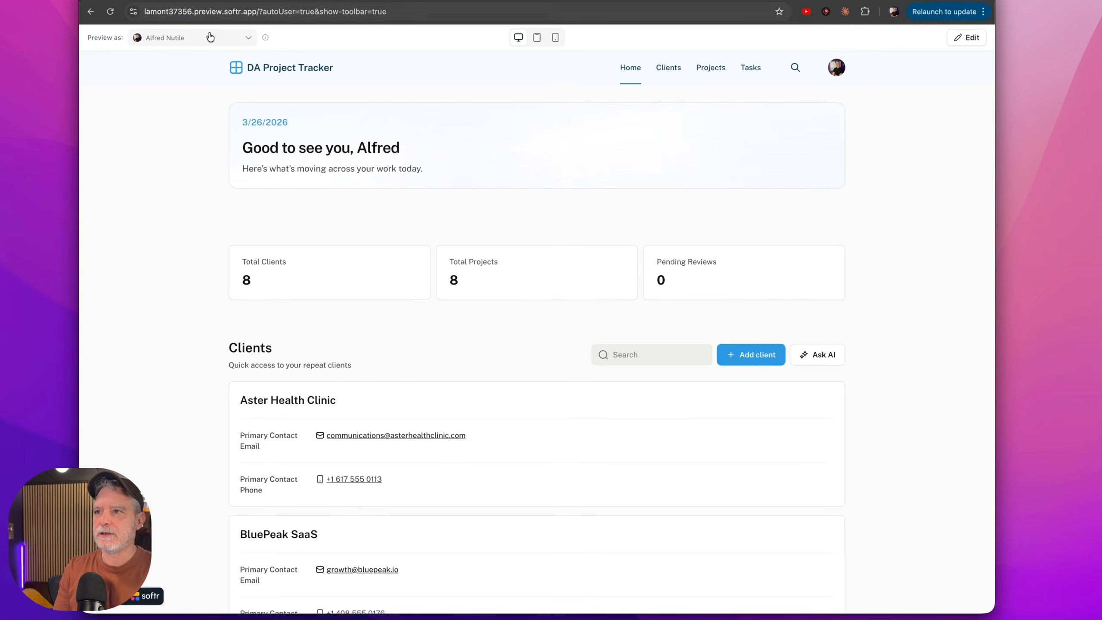
Check the roles in the preview user list and choose the Manager account.
left_click(87, 59)
scroll(258, 347, "down", 1)
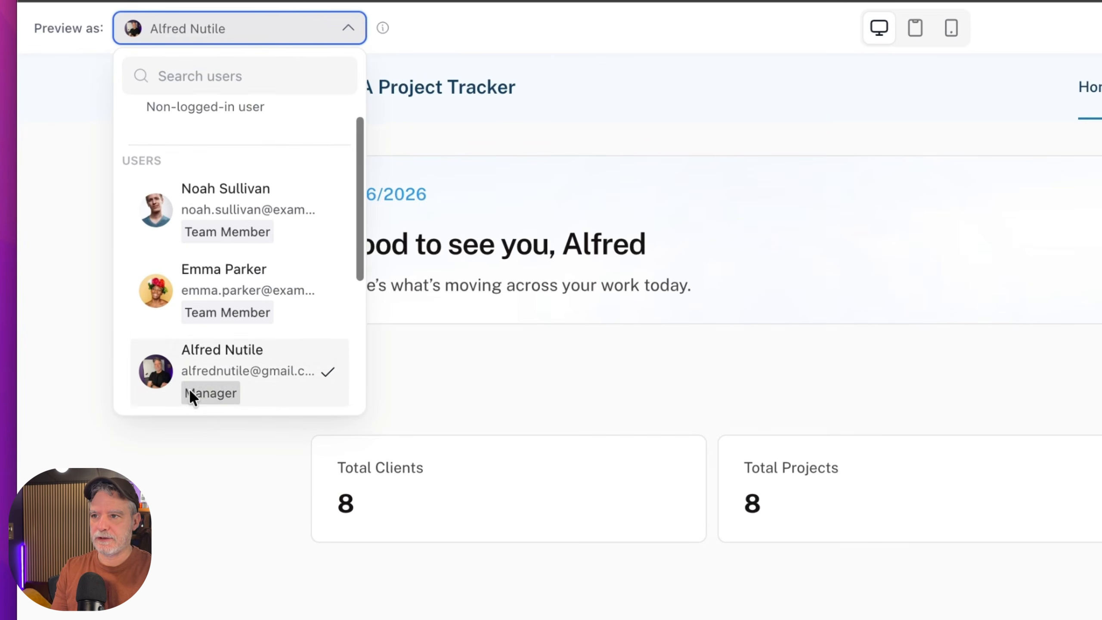
left_click(190, 404)
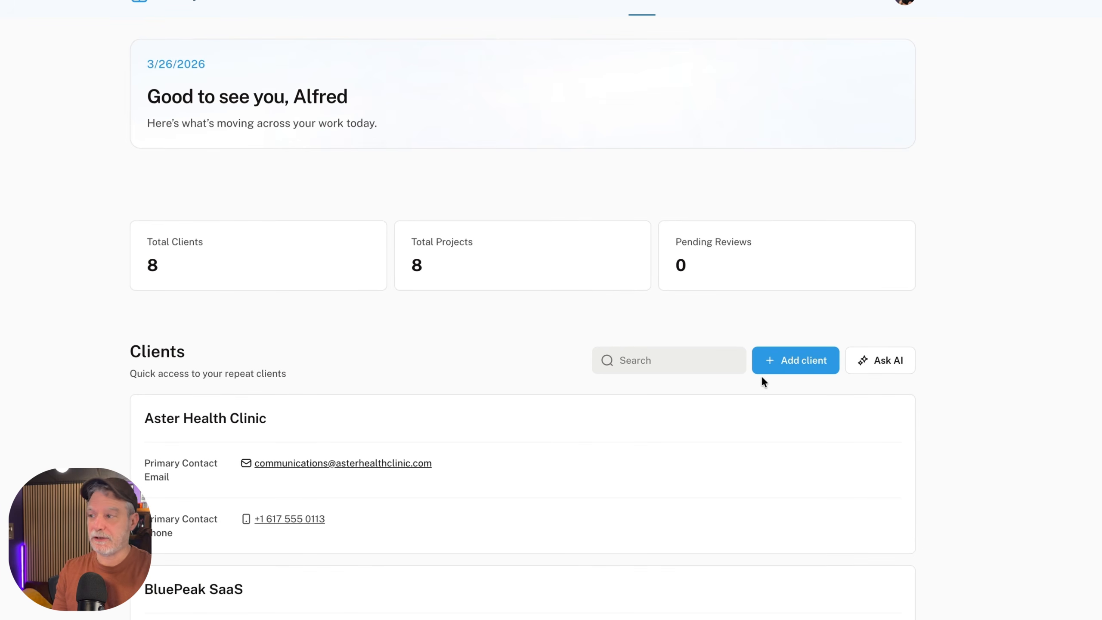
Preview the app as the first Team Member and examine the actions available on the Home and Projects pages.
left_click(87, 2)
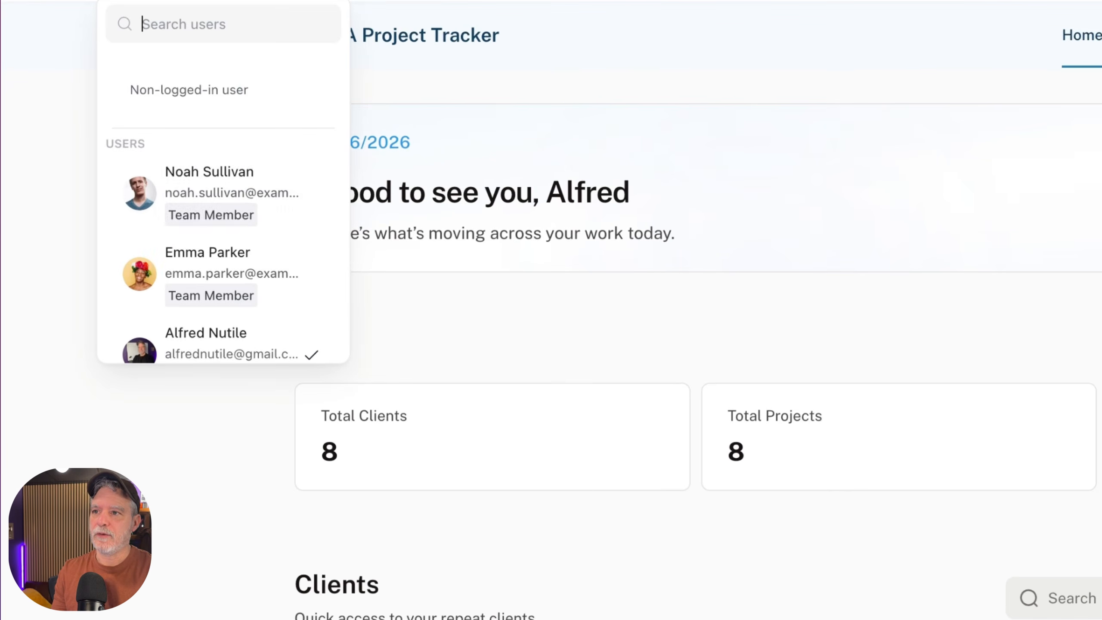
left_click(244, 194)
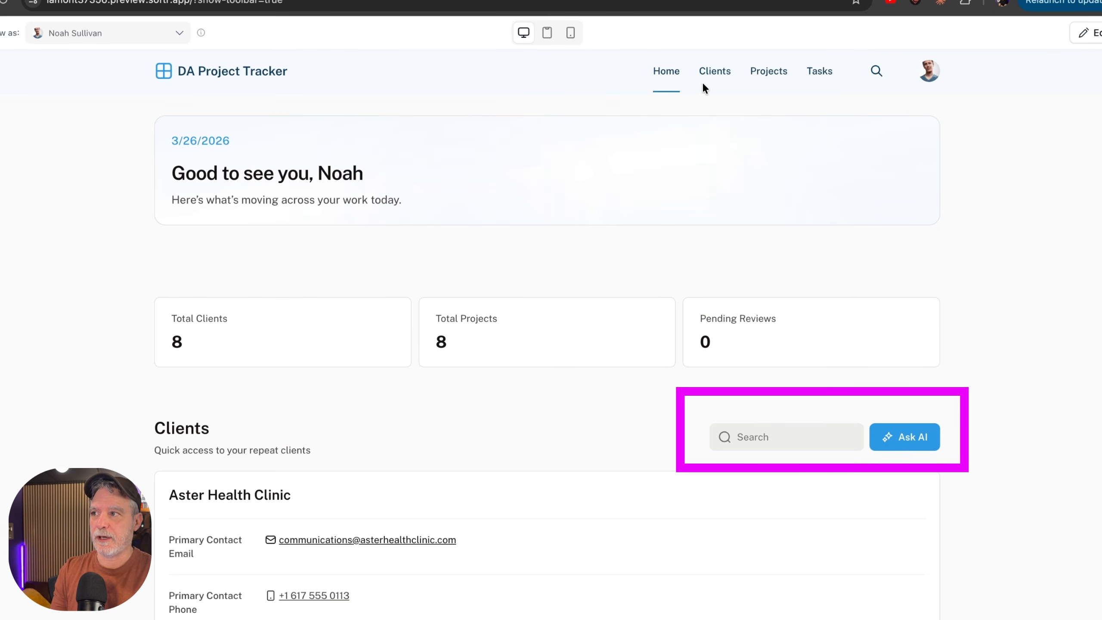
left_click(766, 72)
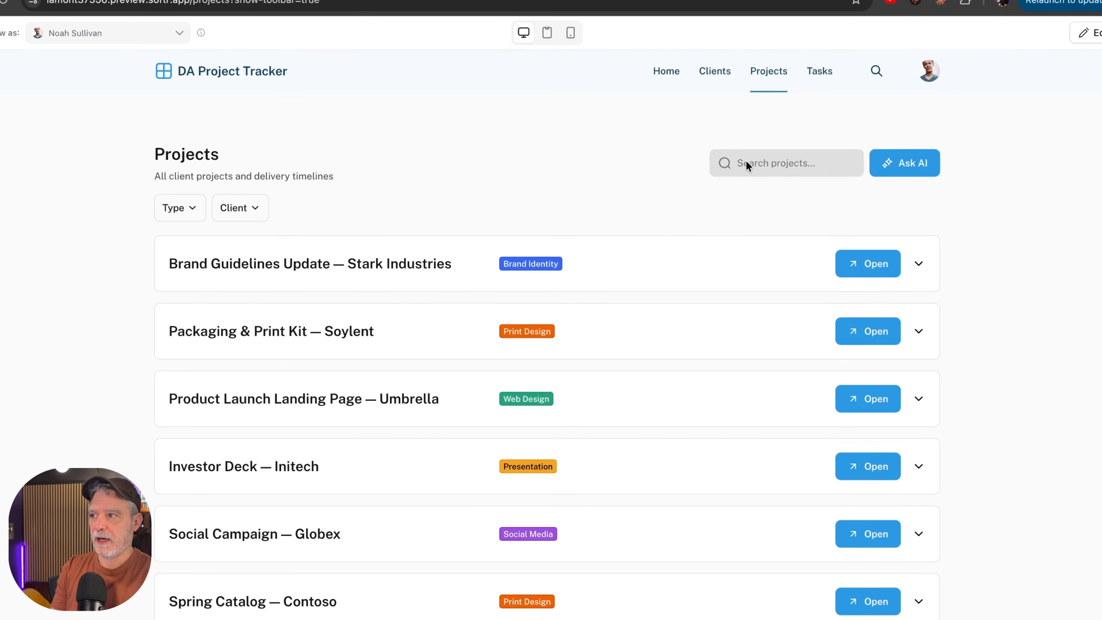
Preview the app as the Manager account, open the Projects page's new project form, and close it without adding a record.
left_click(79, 33)
scroll(91, 169, "down", 1)
left_click(98, 243)
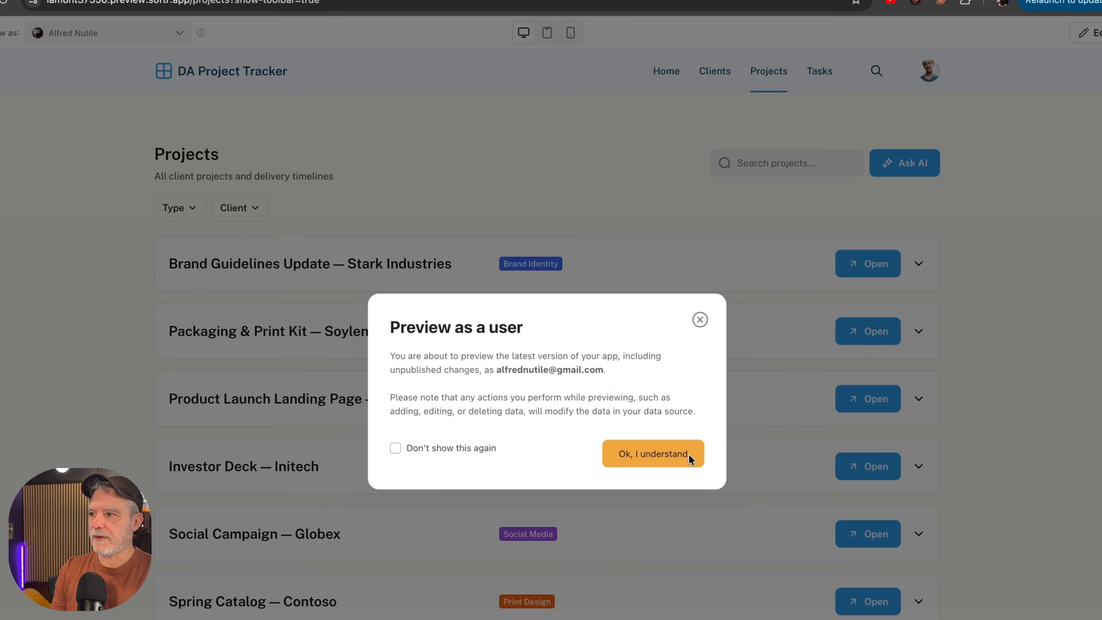
left_click(688, 454)
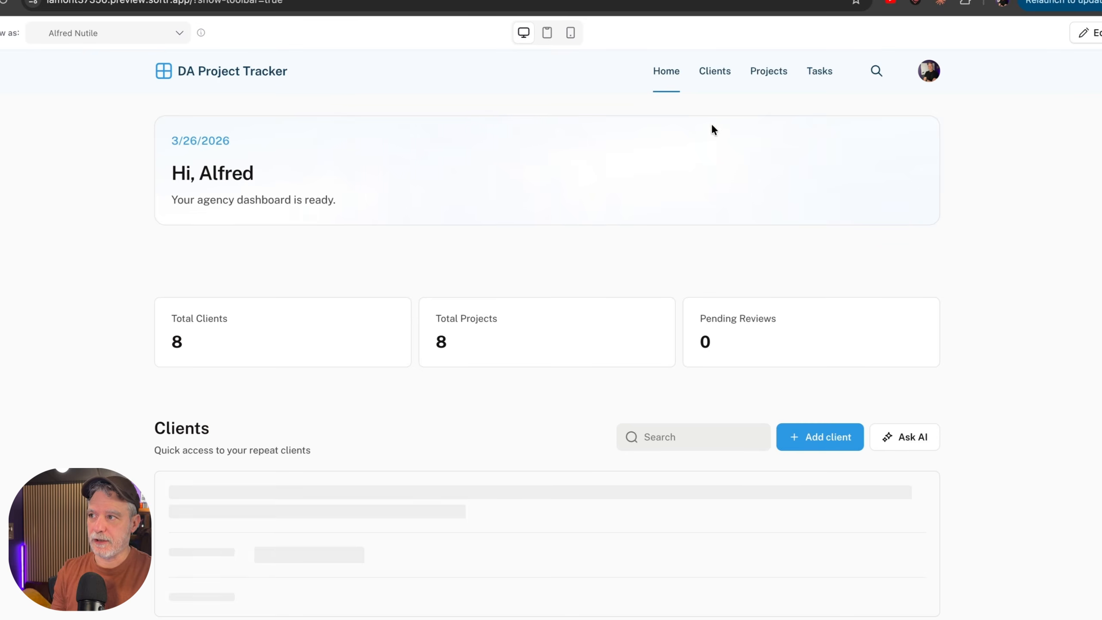
left_click(755, 77)
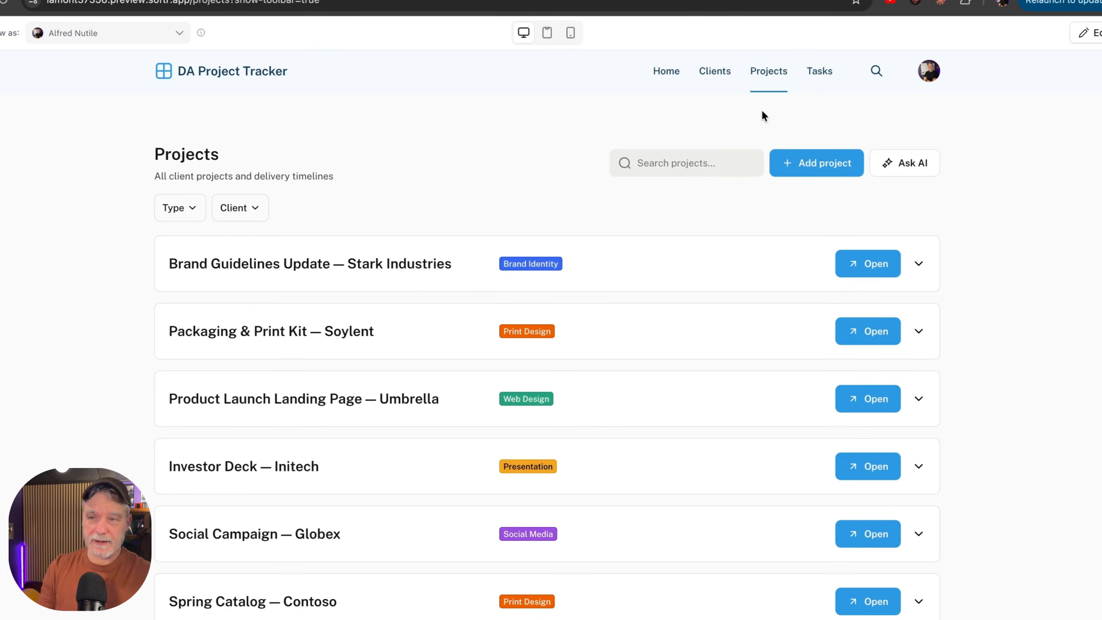
left_click(798, 169)
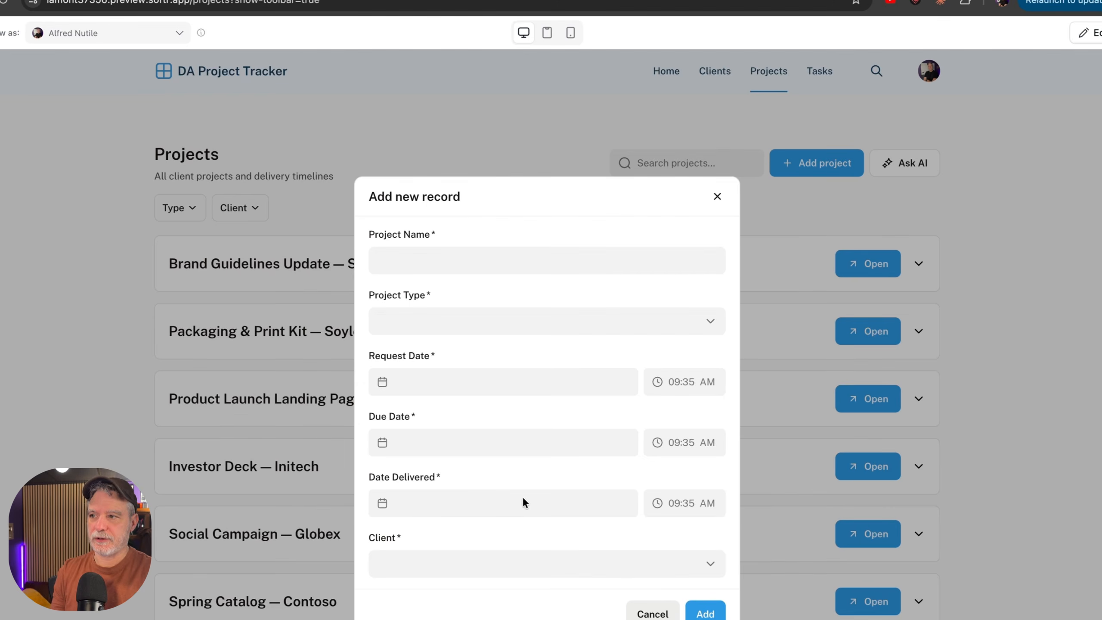
left_click(716, 196)
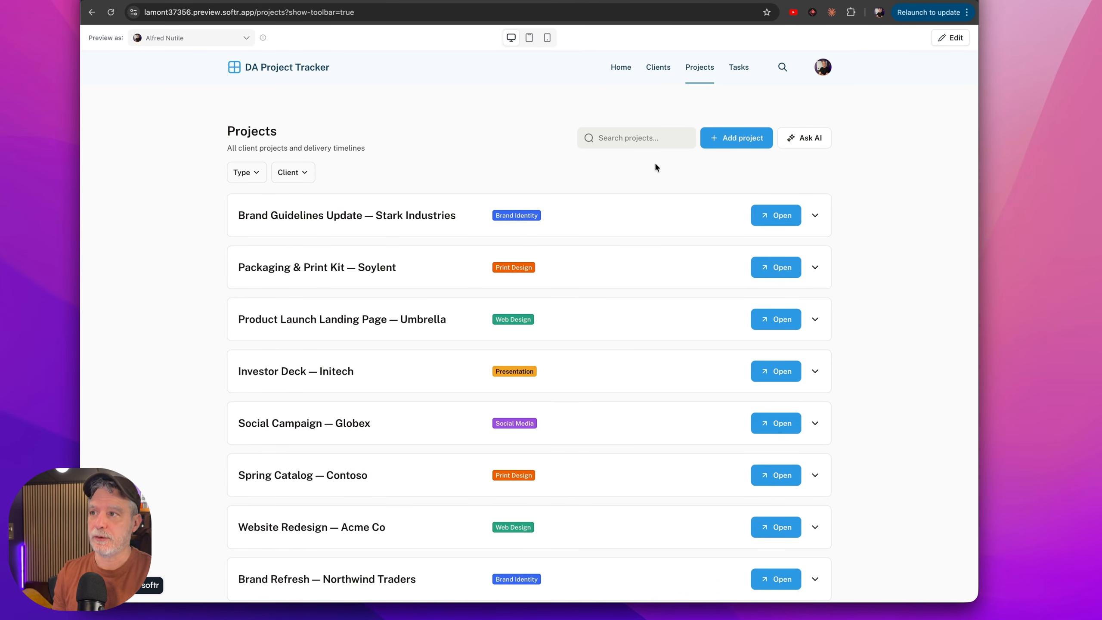
Return to the Design Agency Project Tracker editor and hide the AI co-builder chat.
left_click(443, 1)
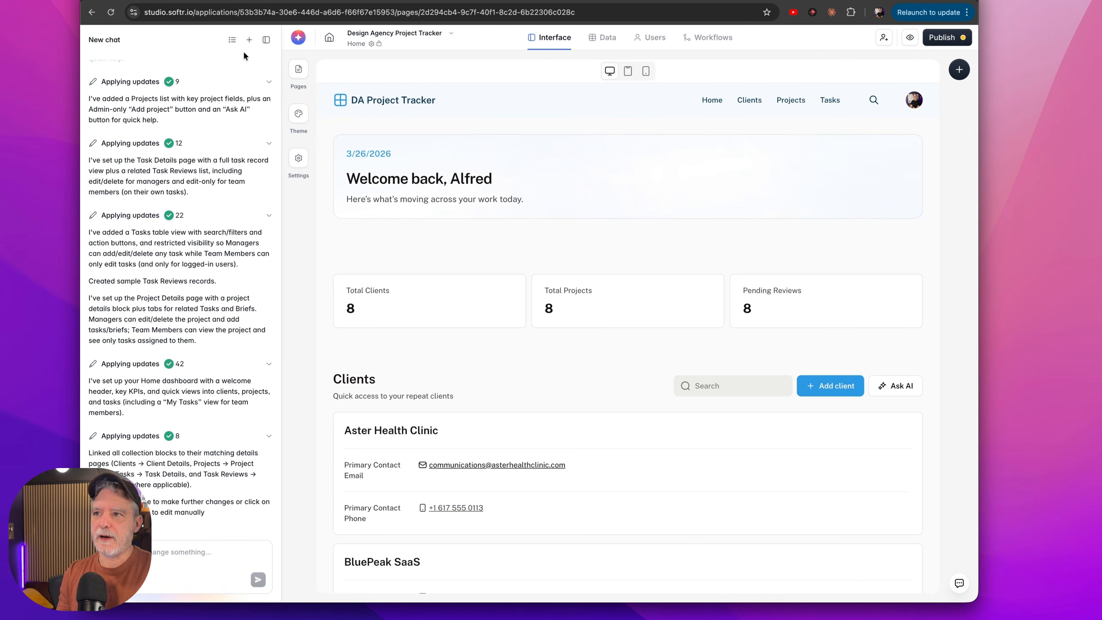
left_click(267, 40)
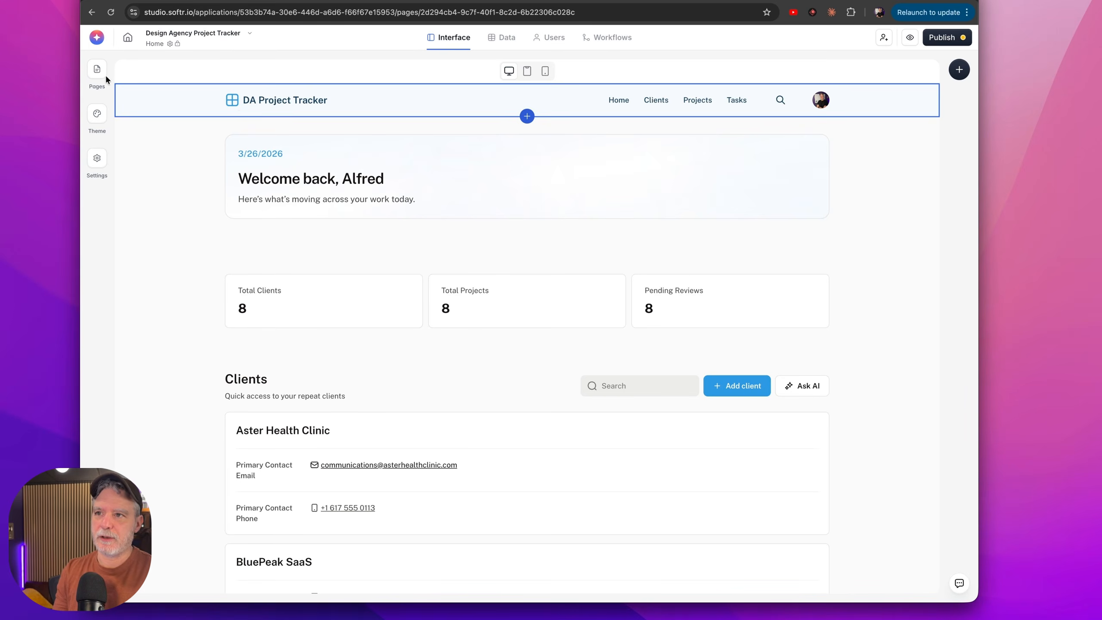
left_click(92, 48)
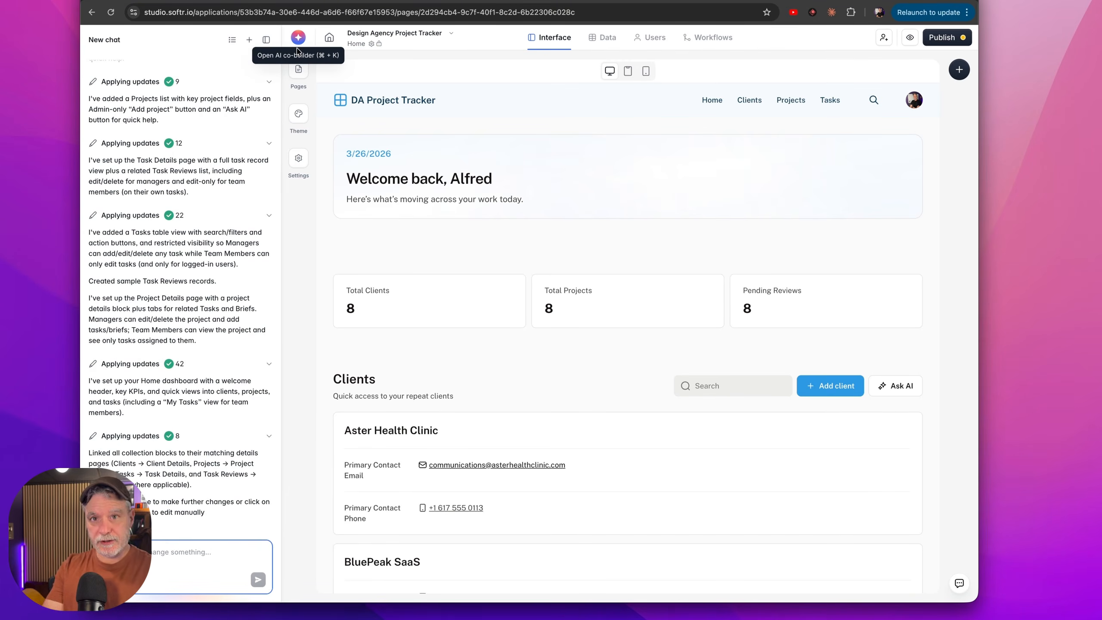
left_click(266, 40)
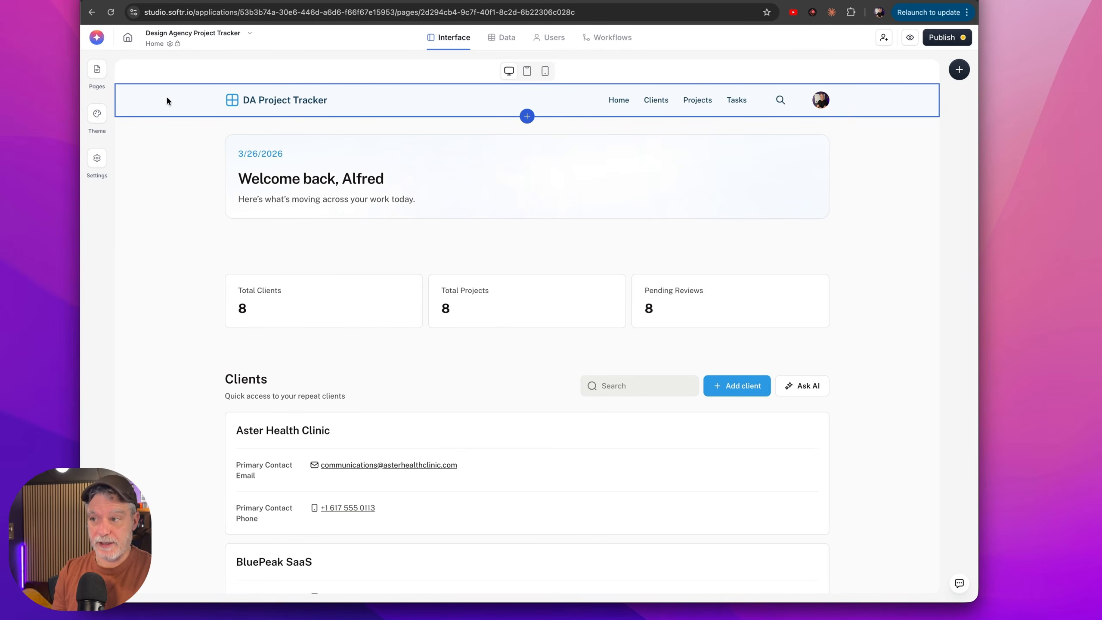
Set the Total Clients chart's block background color to a light green, #E0E7E1.
left_click(273, 287)
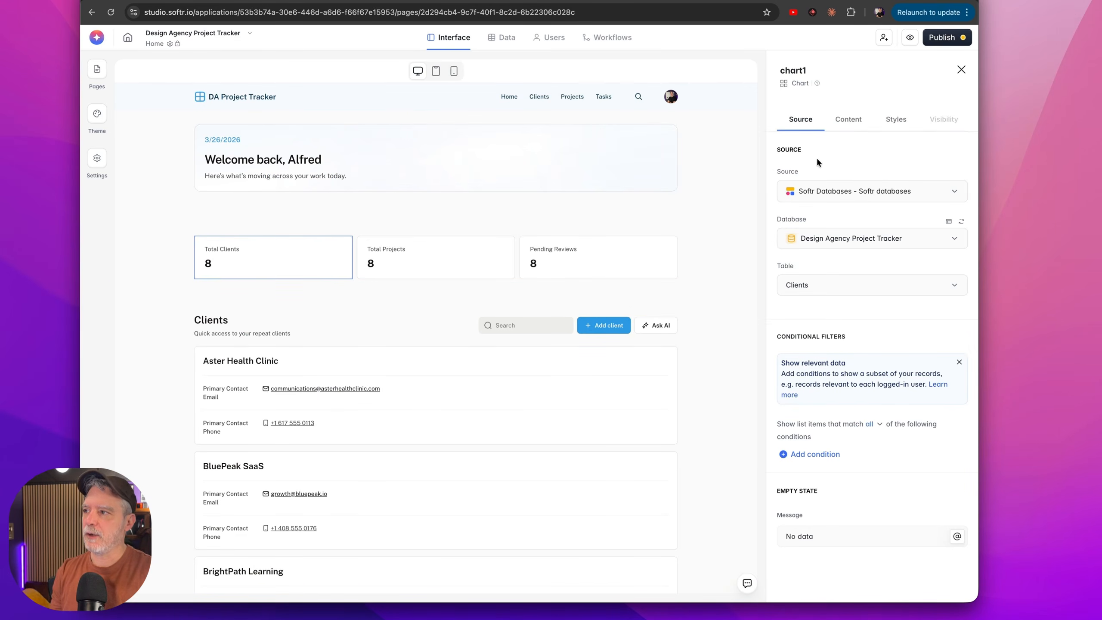
left_click(911, 116)
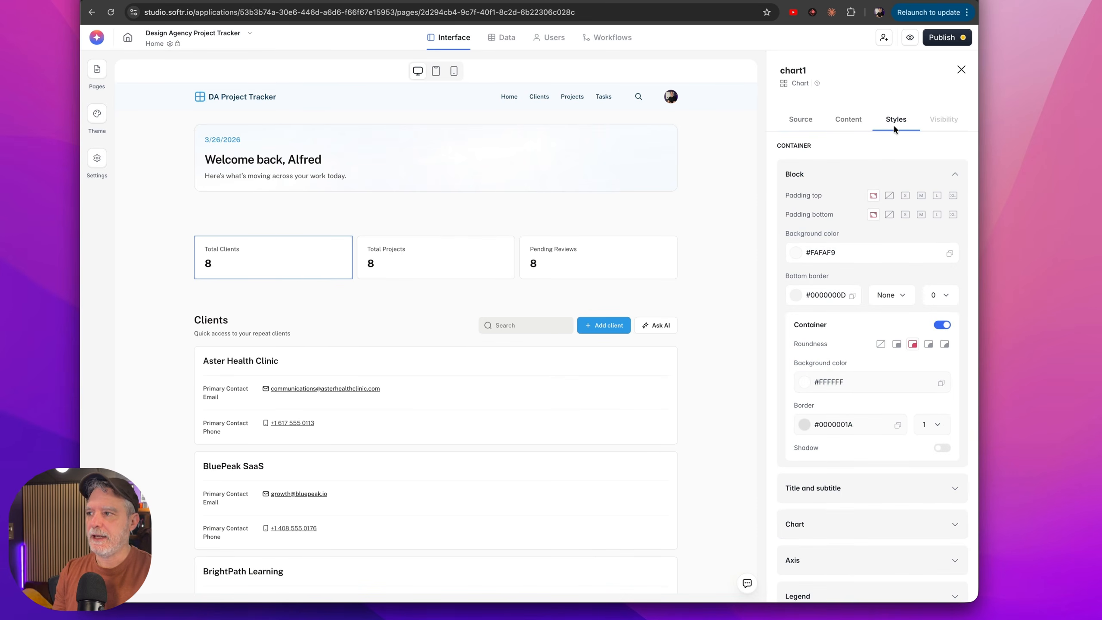
left_click(796, 252)
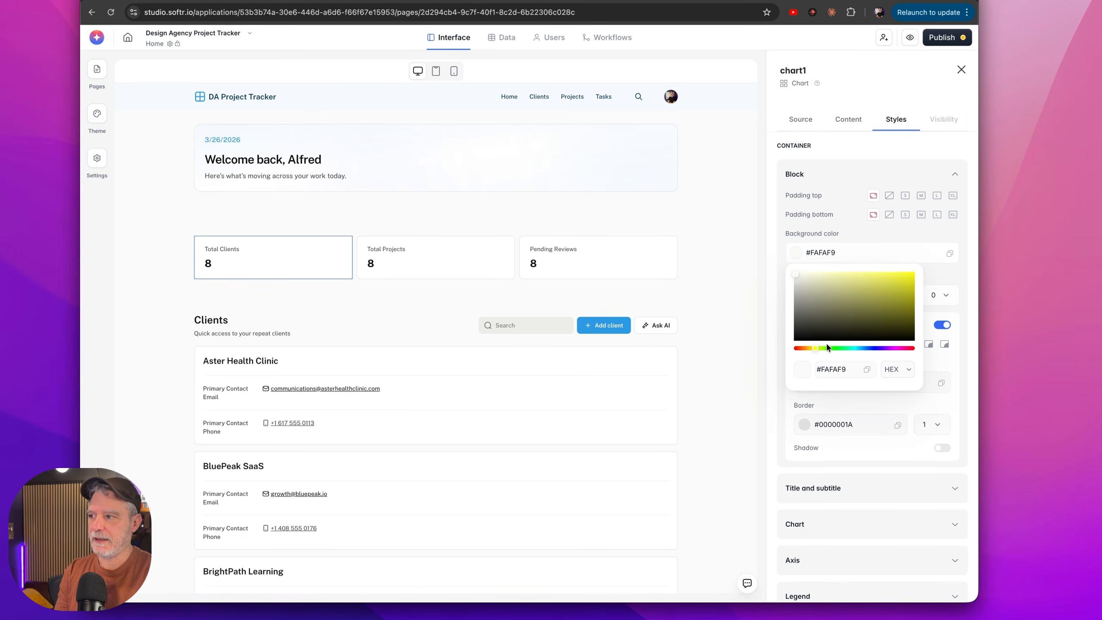
left_click(837, 348)
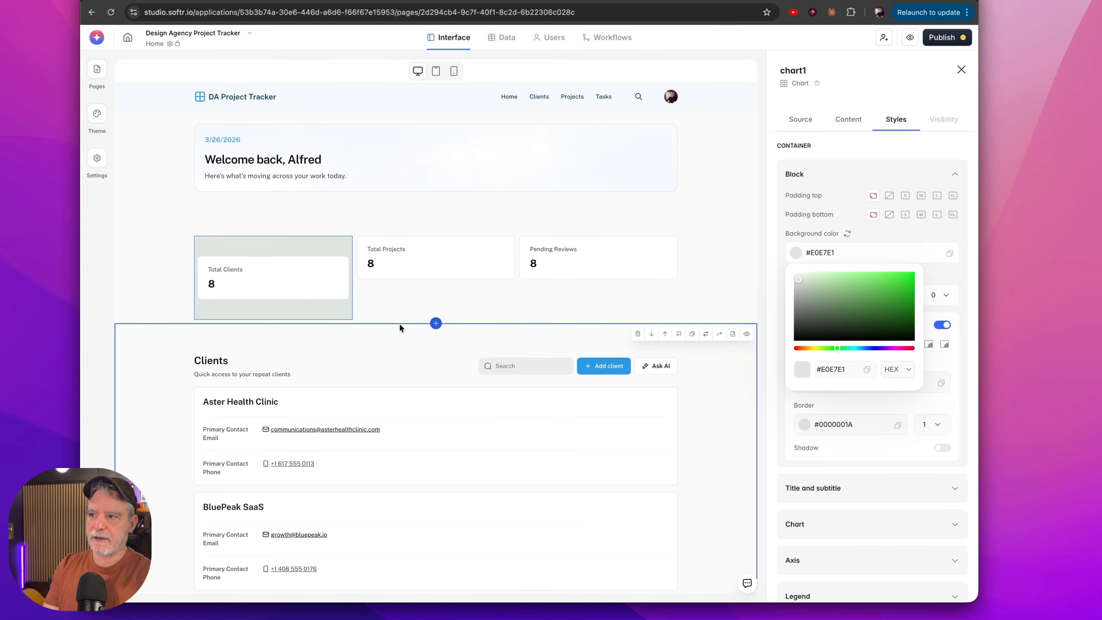
Examine the block types available for the Home page's Clients list, keeping the List type.
left_click(286, 347)
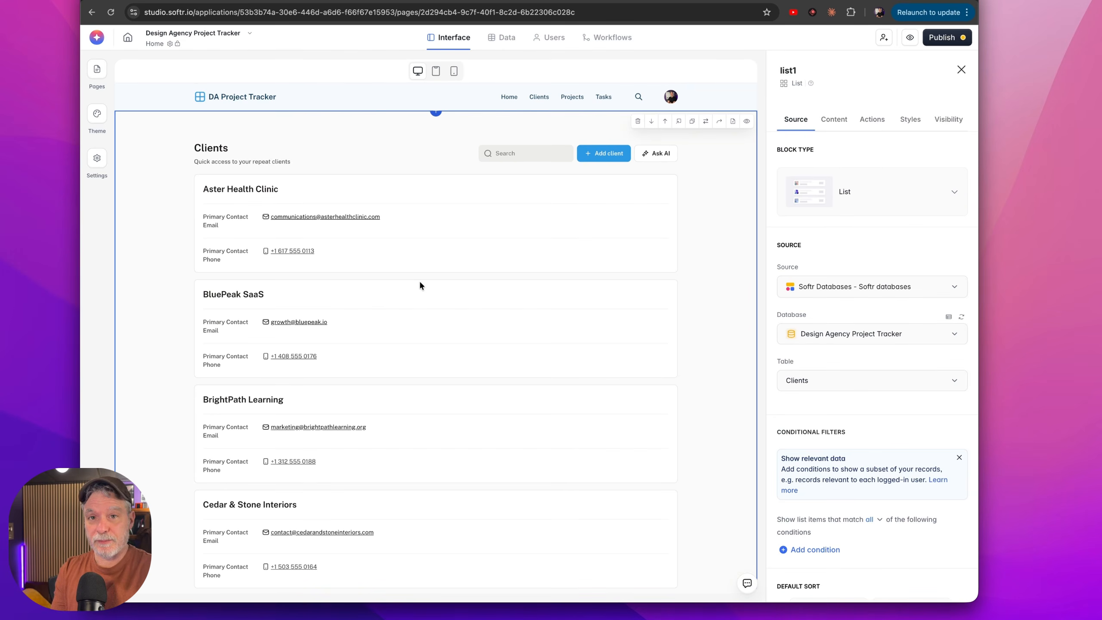
left_click(933, 193)
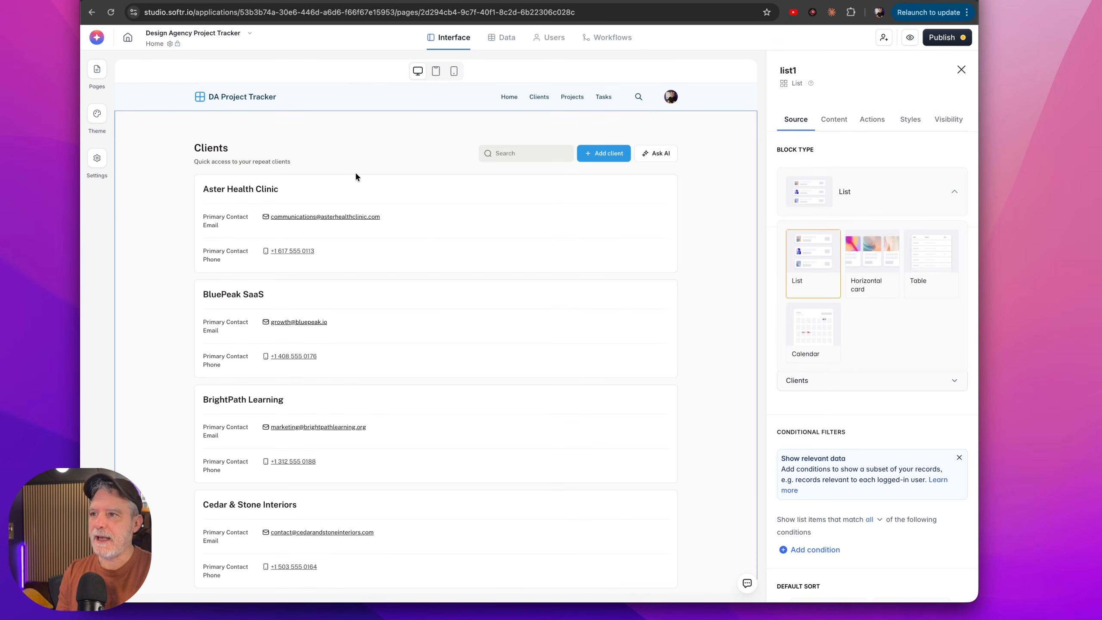
left_click(355, 175)
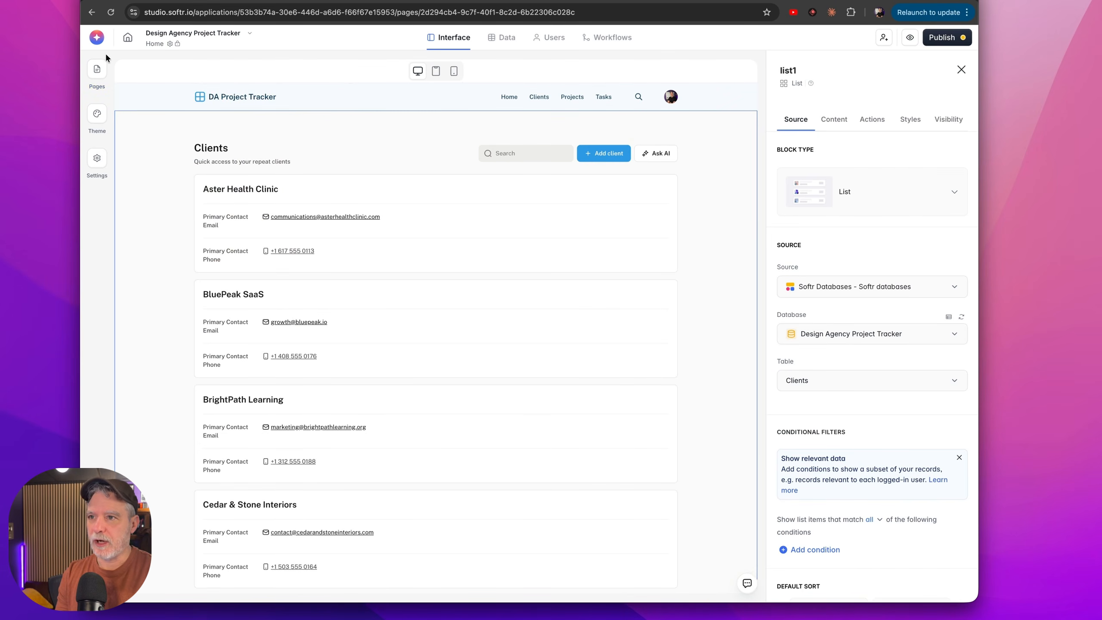
Examine the Open item button's action in the Projects page list and try the button in the preview.
mouse_move(94, 68)
left_click(152, 210)
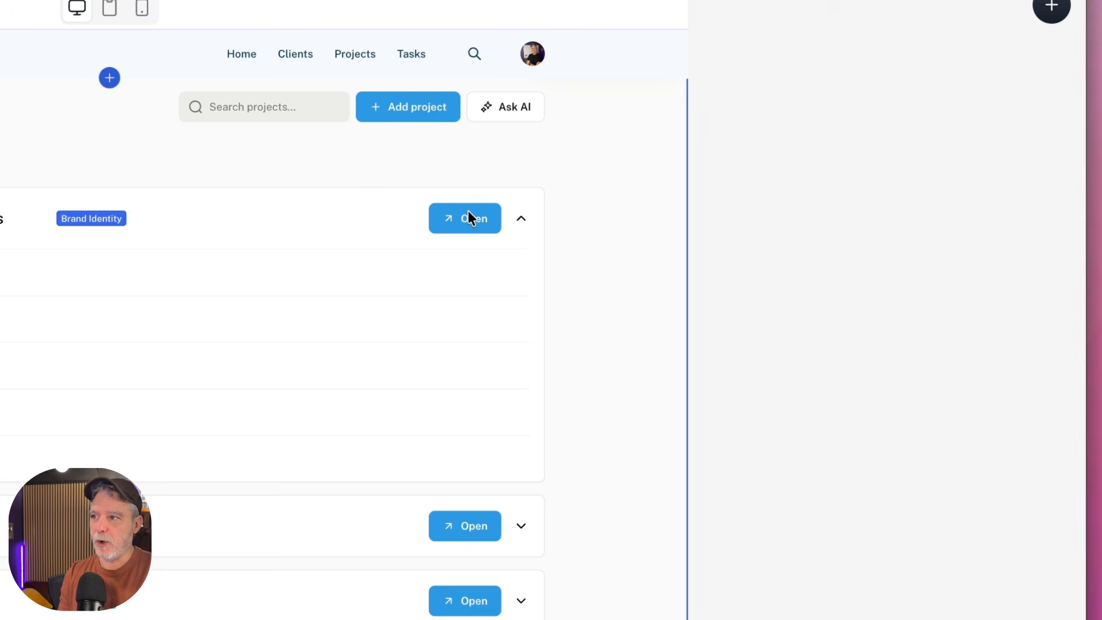
left_click(469, 211)
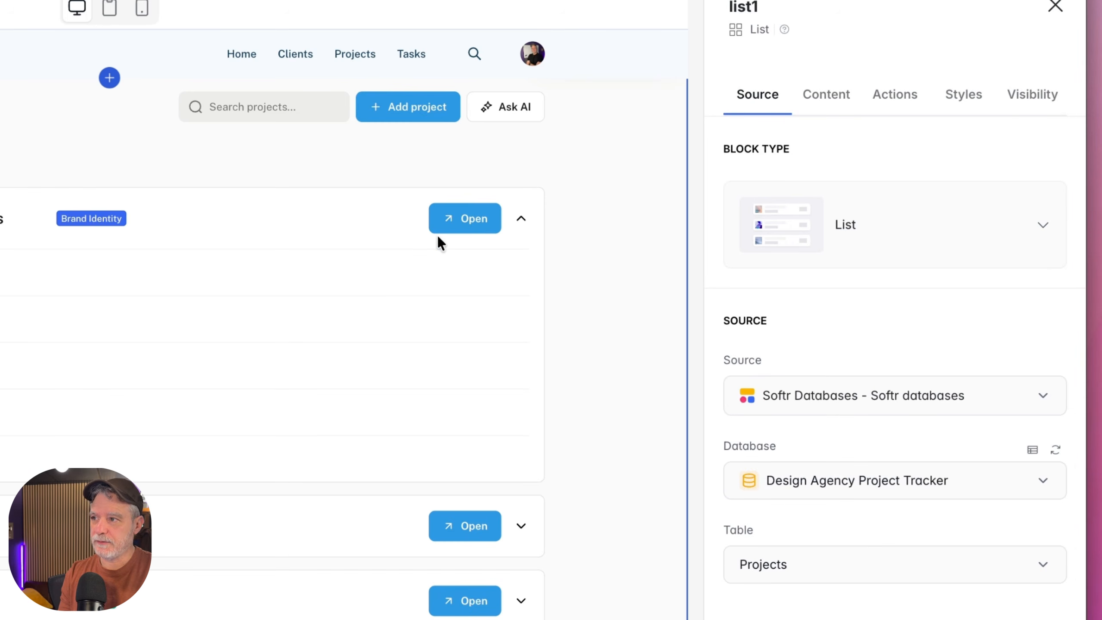
left_click(897, 93)
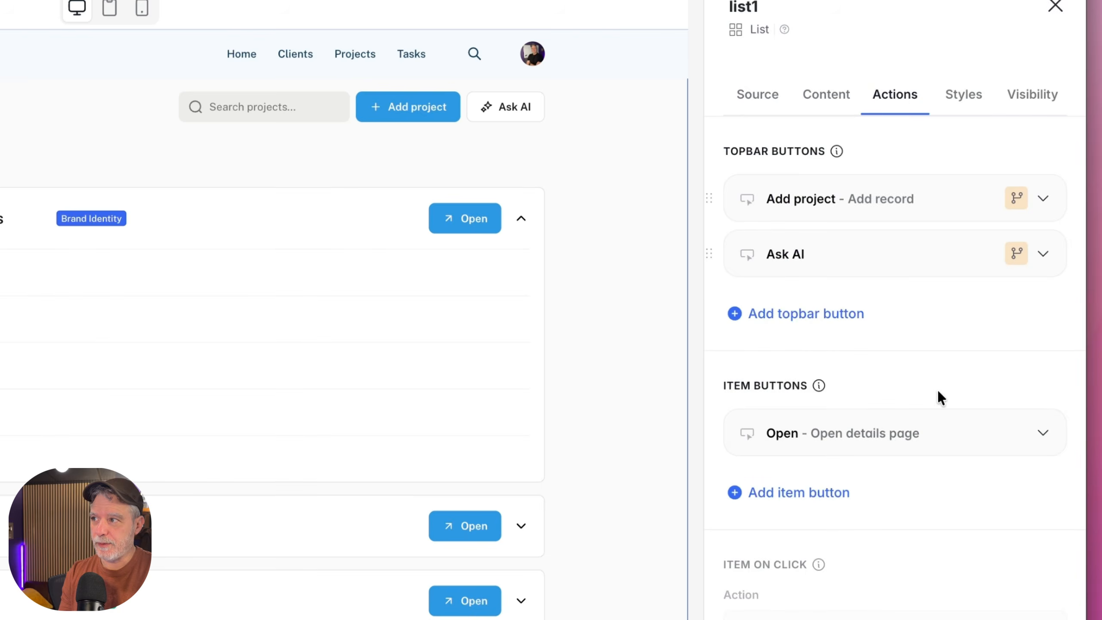
left_click(825, 433)
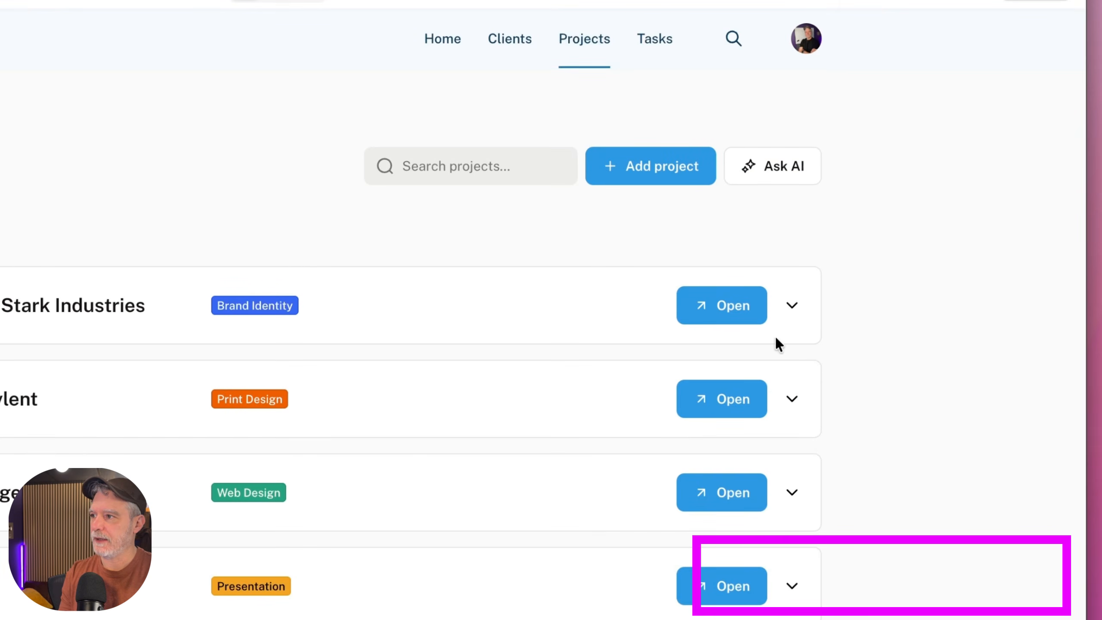
left_click(732, 315)
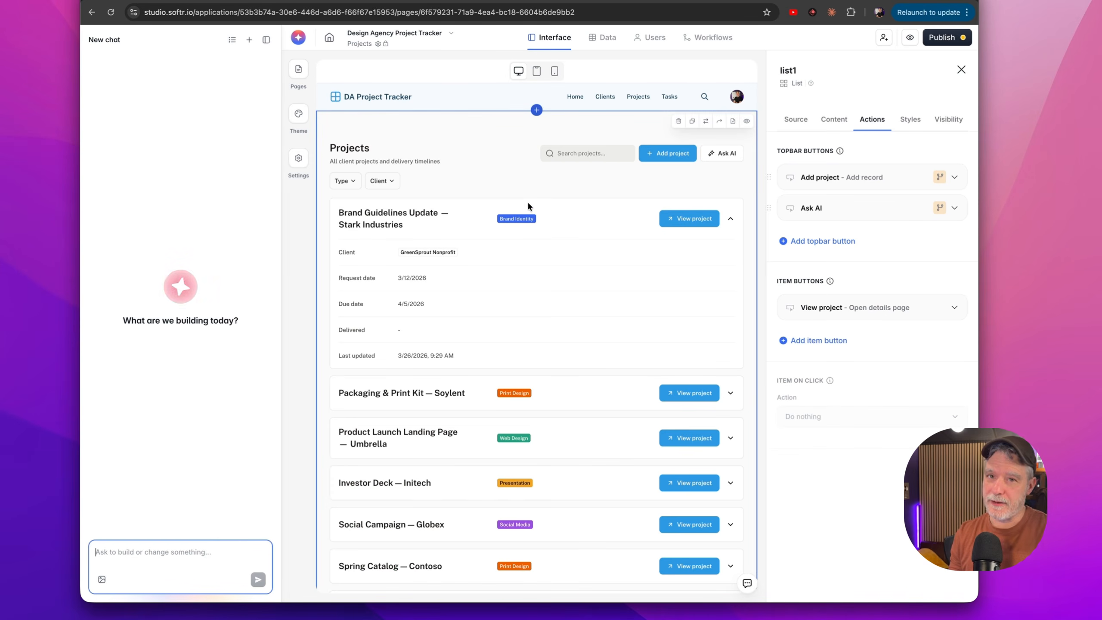
On the Project Details page, ask the AI co-builder to add the project's related tasks and other information needed to see the project details.
left_click(300, 67)
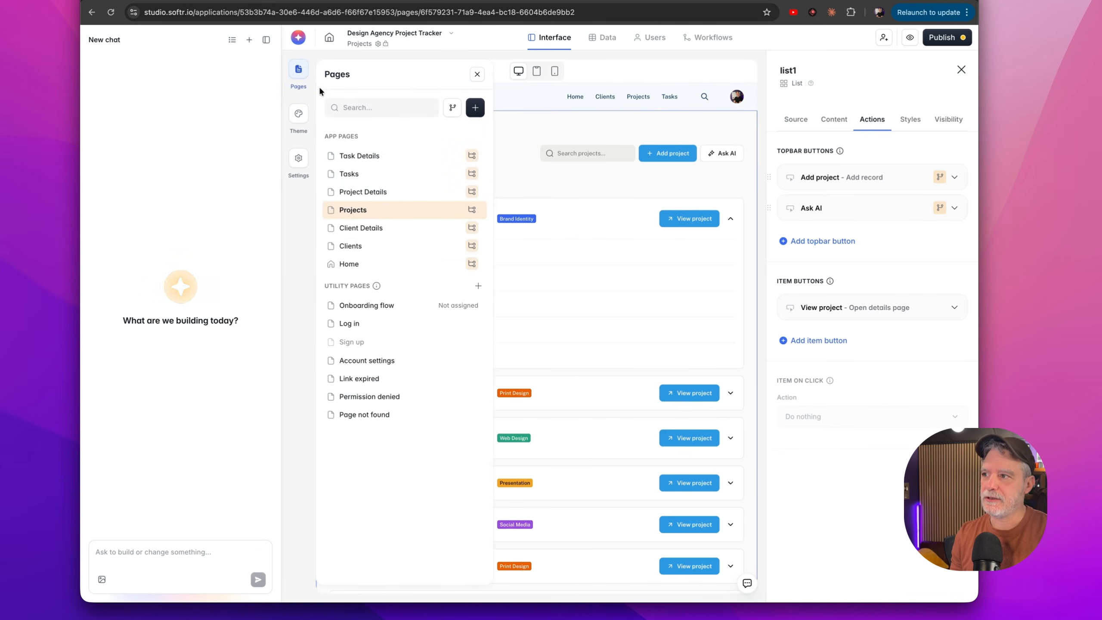
left_click(381, 197)
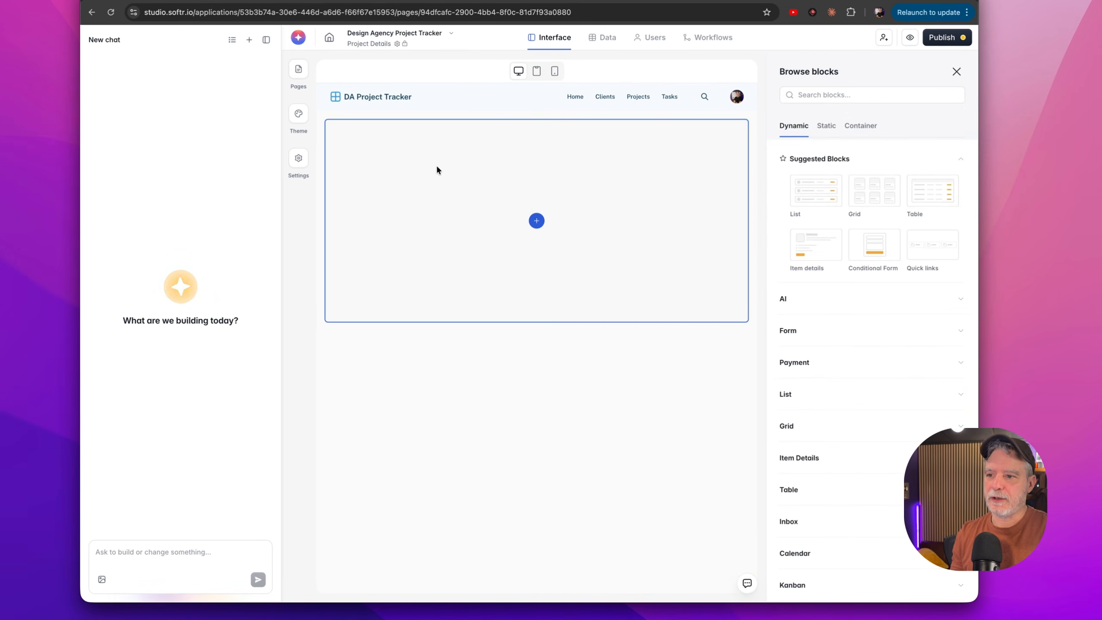
left_click(158, 551)
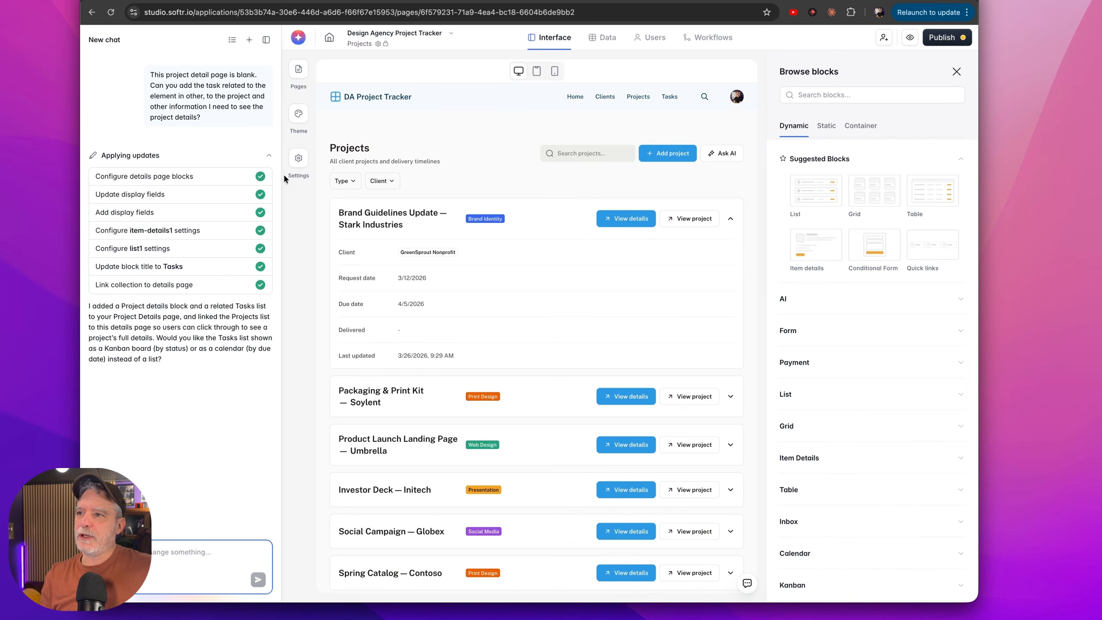
Open the rebuilt Project Details page in the editor and preview it.
left_click(299, 72)
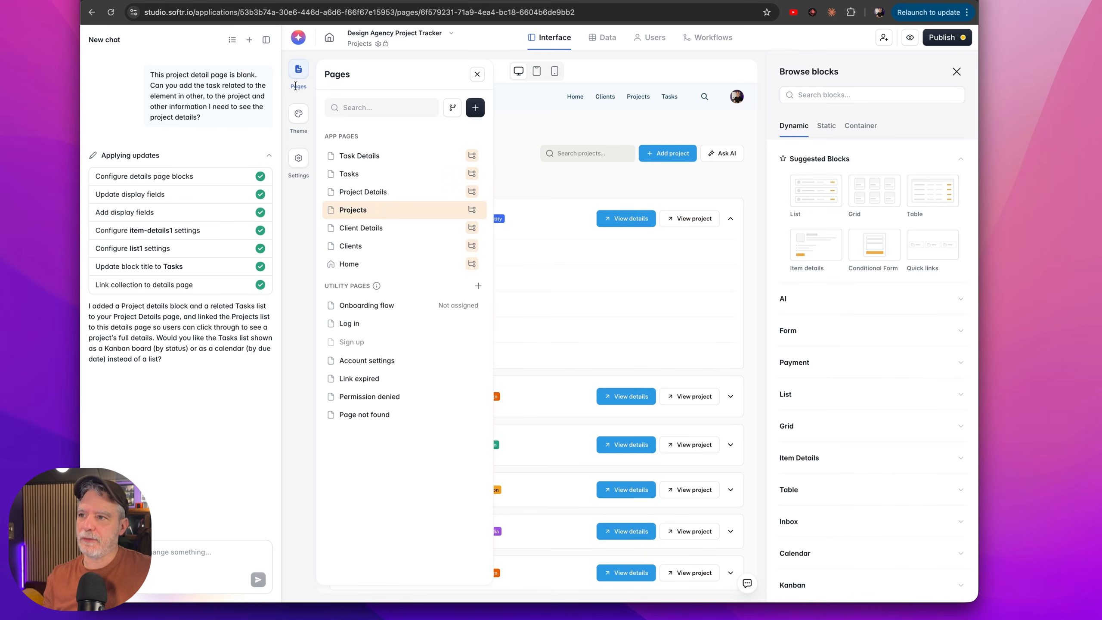
left_click(366, 192)
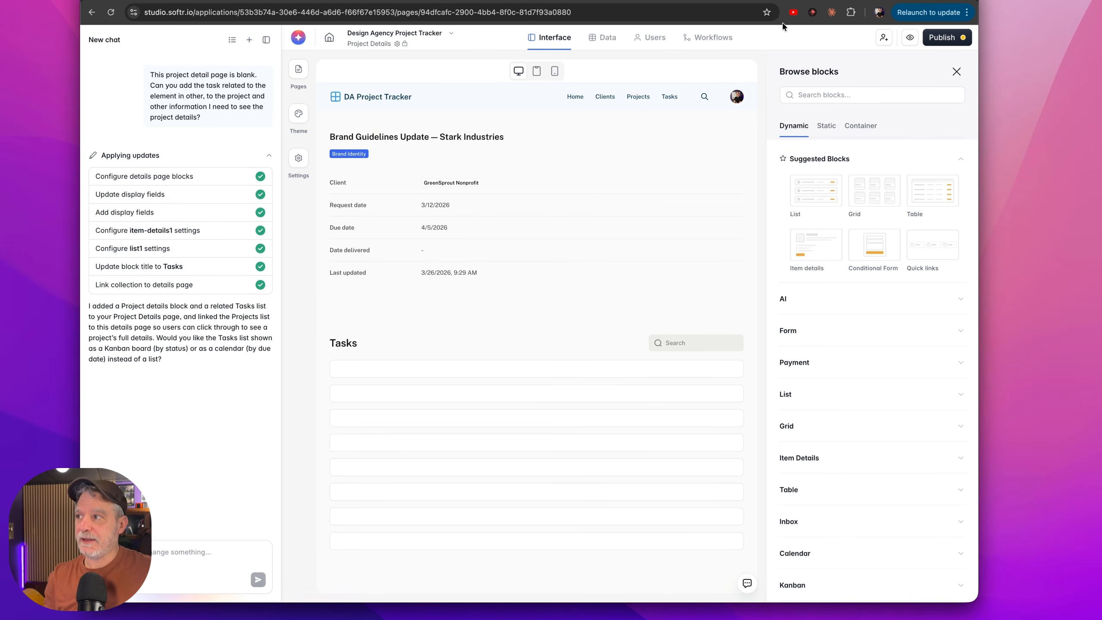
left_click(906, 38)
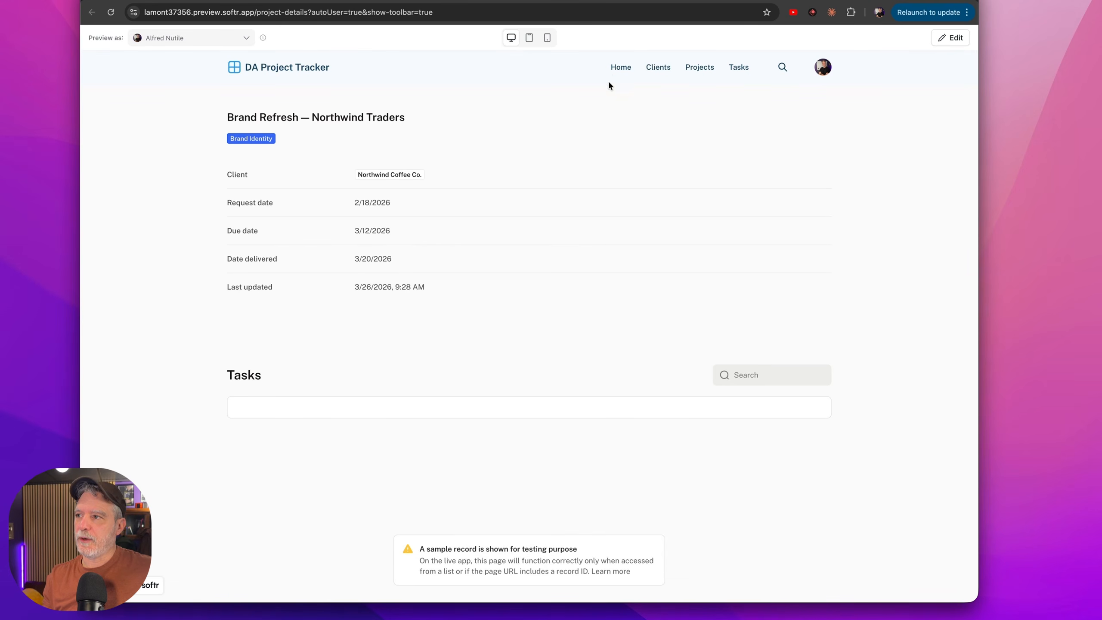
Look over the previewed Home page, and view the Brand Guidelines Update — Stark Industries project from the Projects page.
left_click(613, 68)
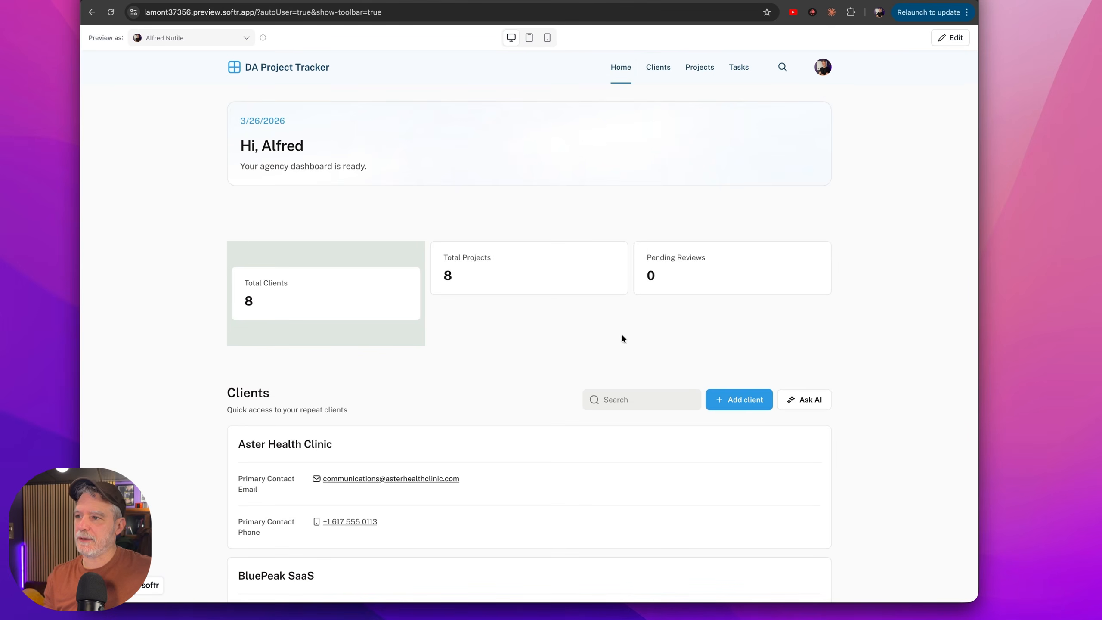
scroll(433, 317, "down", 9)
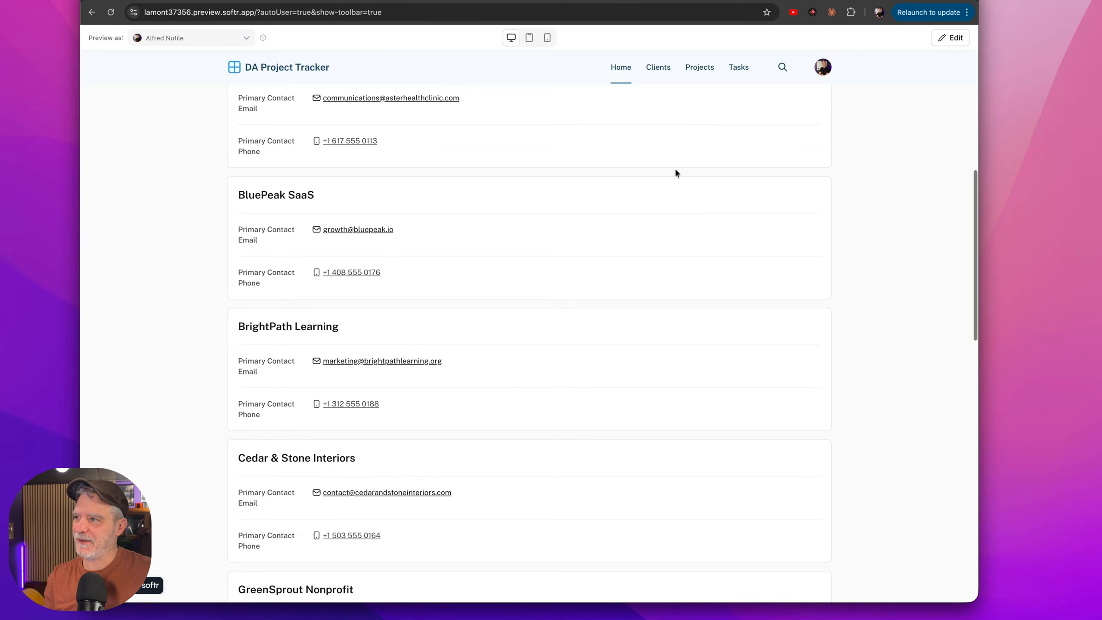
scroll(574, 333, "up", 8)
left_click(701, 68)
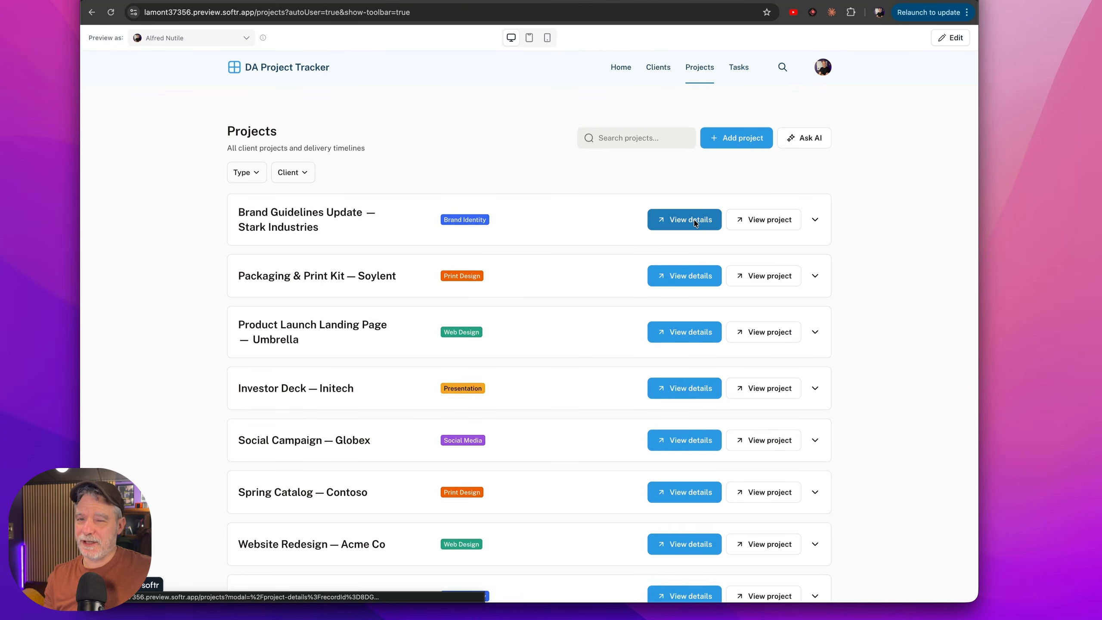
left_click(761, 222)
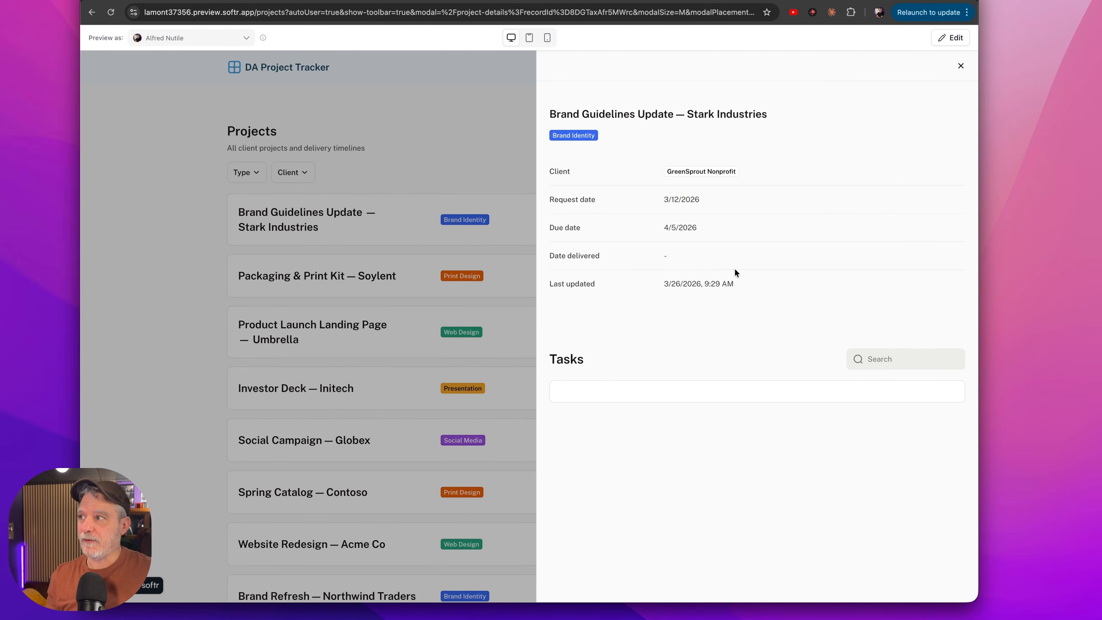
left_click(959, 66)
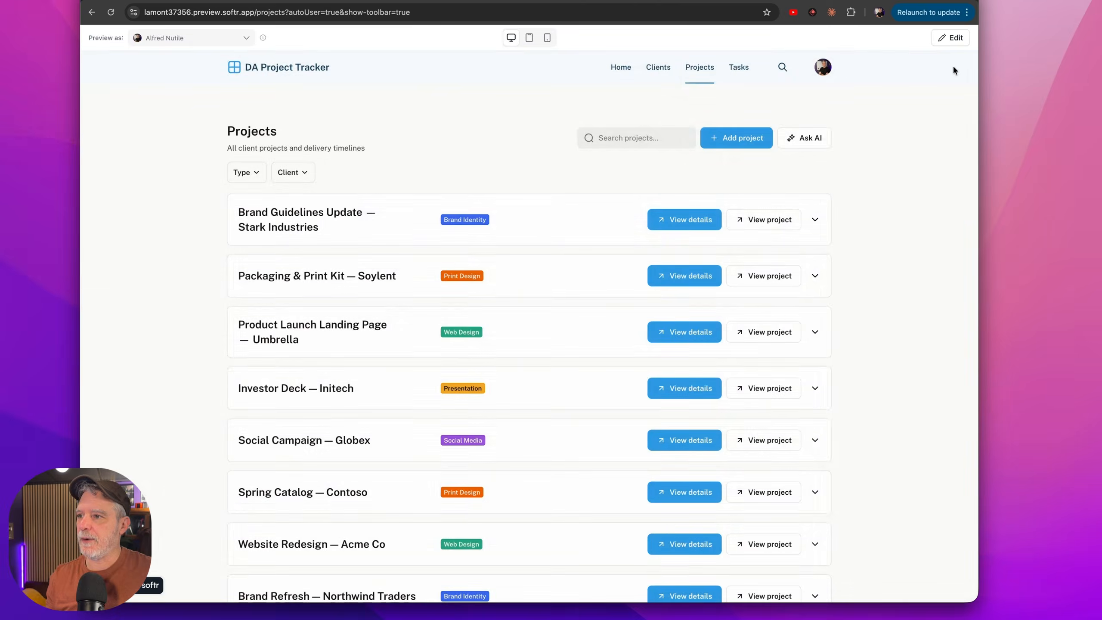
Open the Brand Refresh — Northwind Traders project from the previewed Projects page and close its details.
scroll(680, 324, "down", 1)
left_click(760, 543)
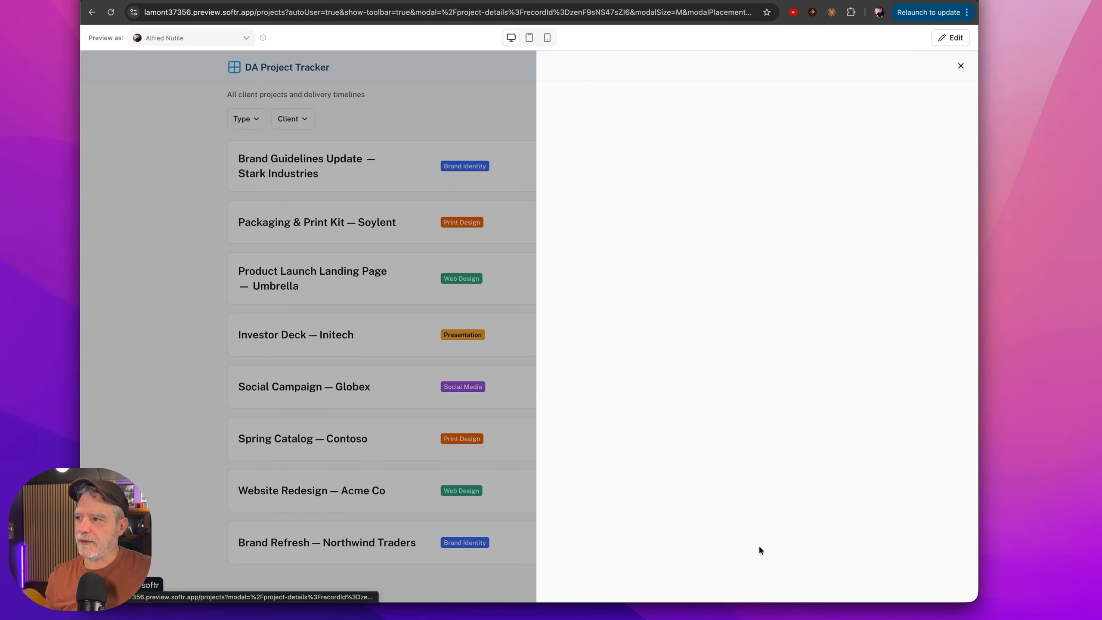
left_click(960, 66)
scroll(737, 130, "up", 2)
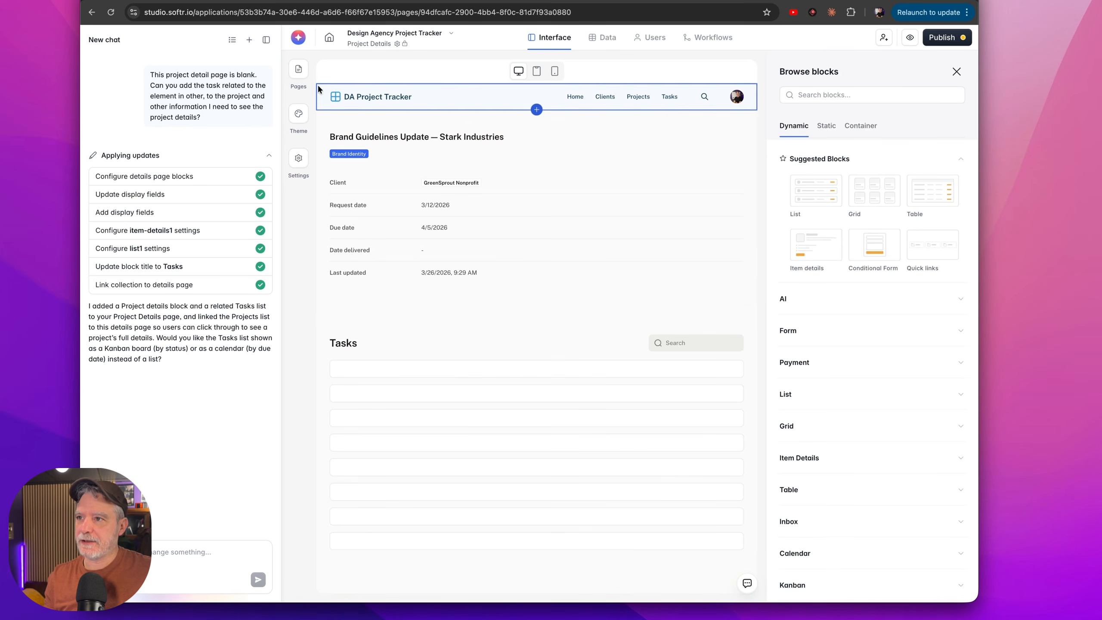
Remove the View project item button from the project list on the Projects page.
left_click(299, 69)
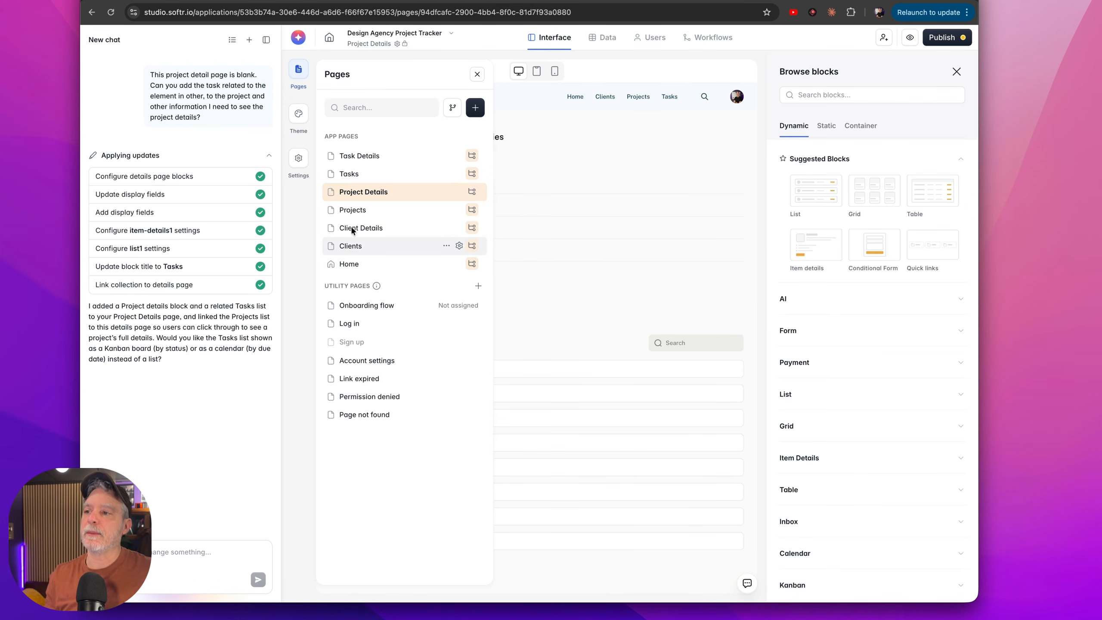
left_click(352, 209)
left_click(677, 271)
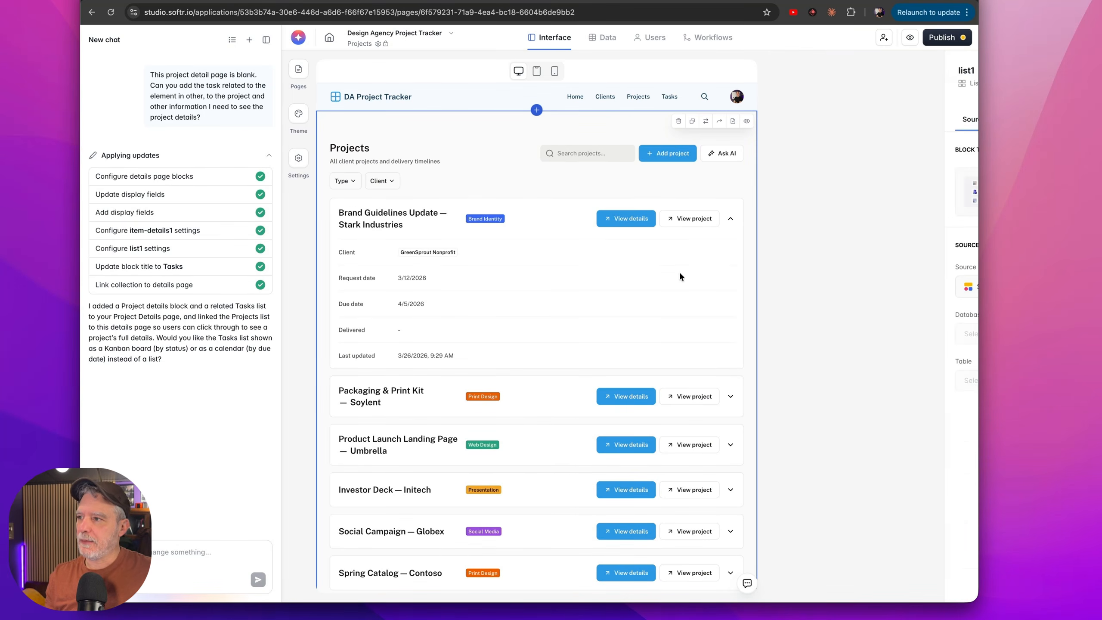
left_click(868, 122)
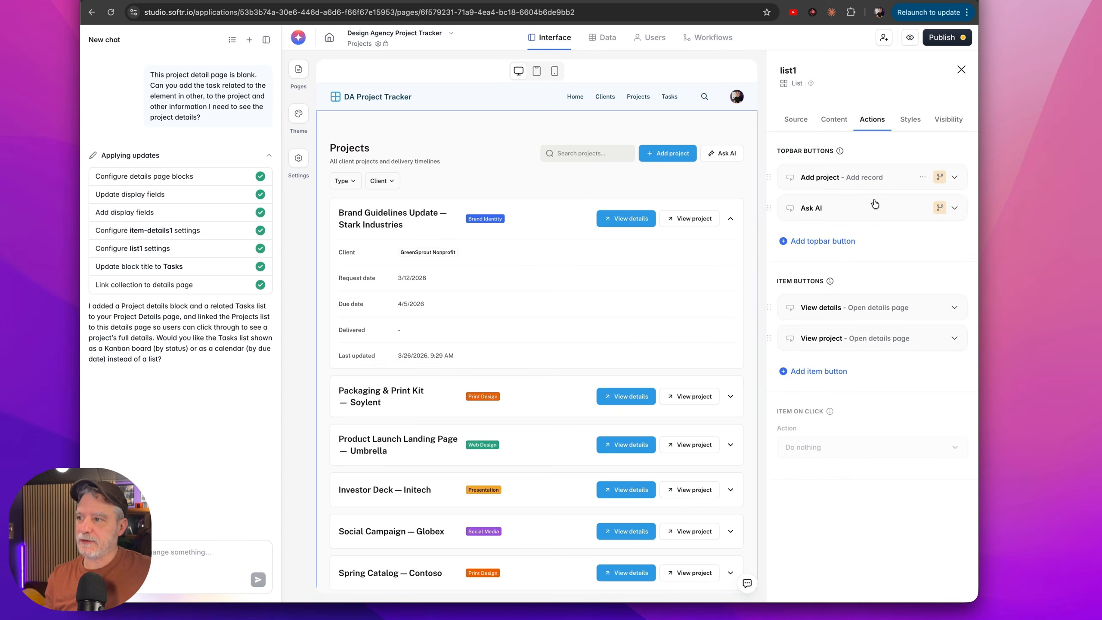
left_click(923, 342)
left_click(902, 404)
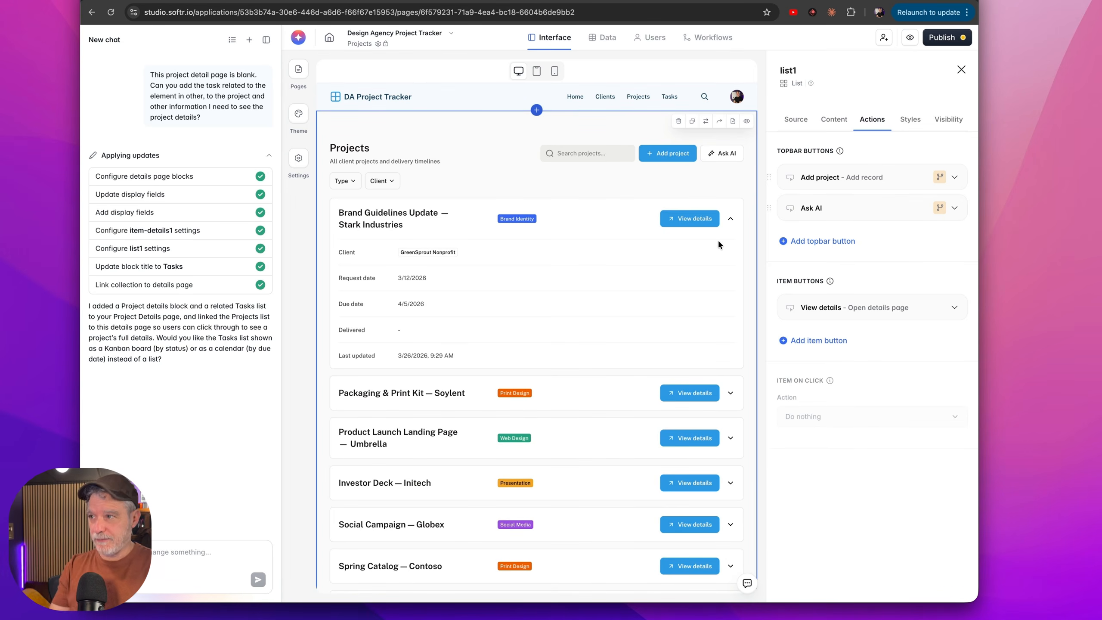
Review the app's user list and the Users table in the Design Agency Project Tracker database.
left_click(645, 39)
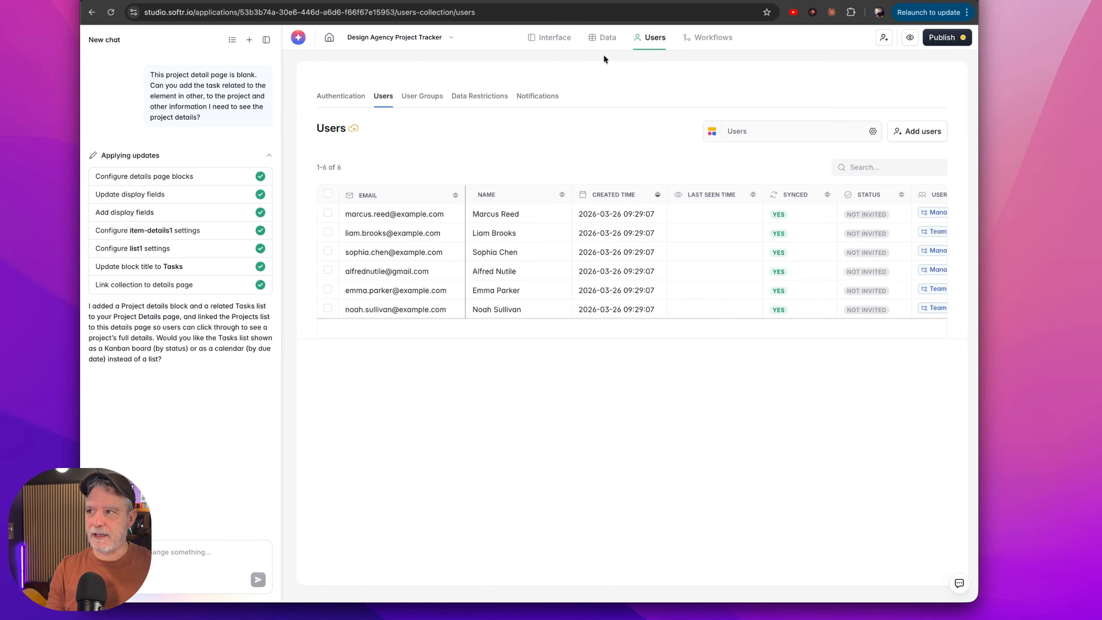
left_click(603, 38)
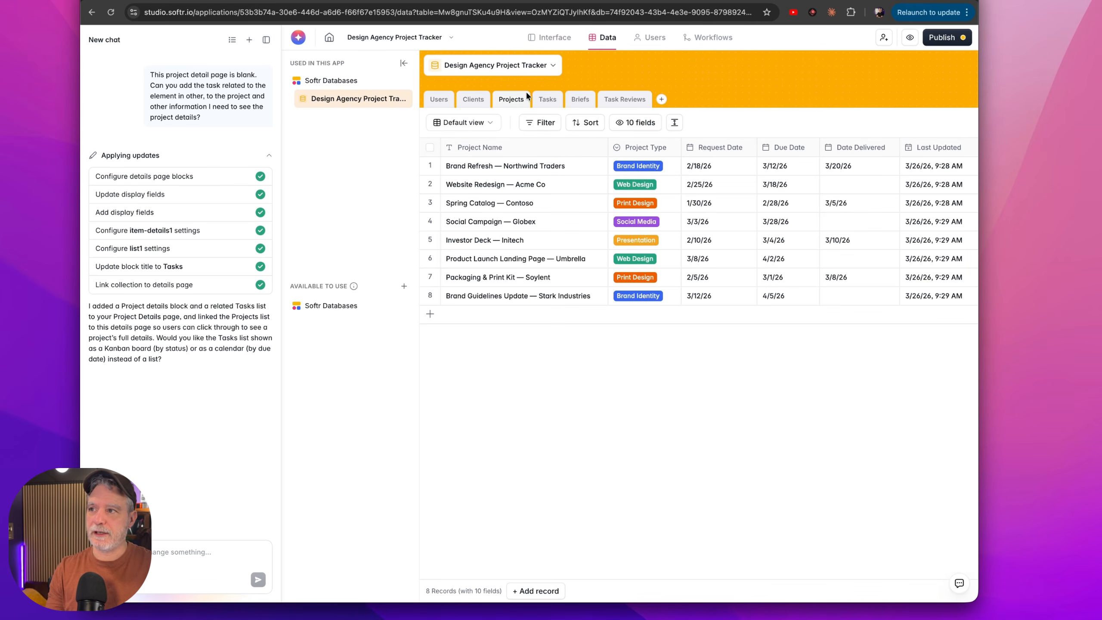
left_click(440, 101)
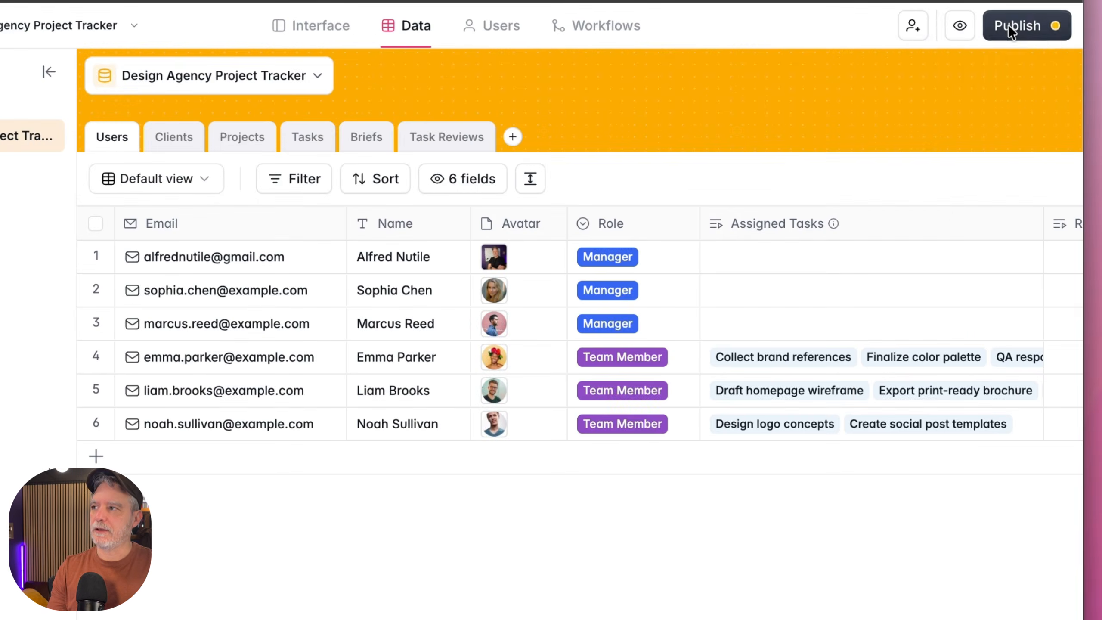
Publish the app to its Softr subdomain and open the live site in a new tab.
left_click(1007, 25)
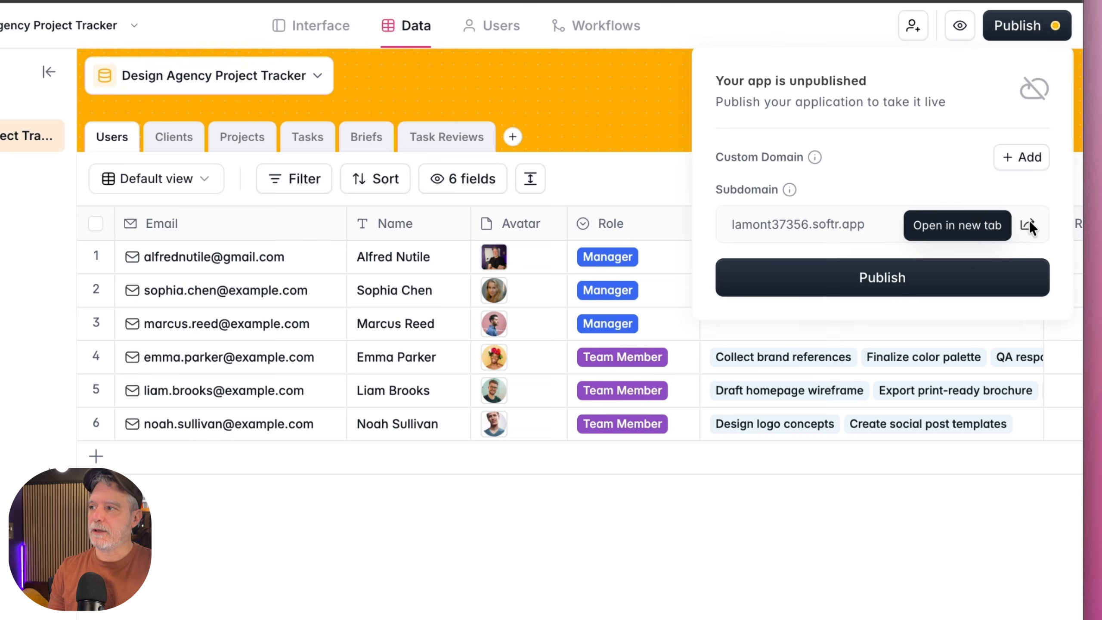
left_click(927, 279)
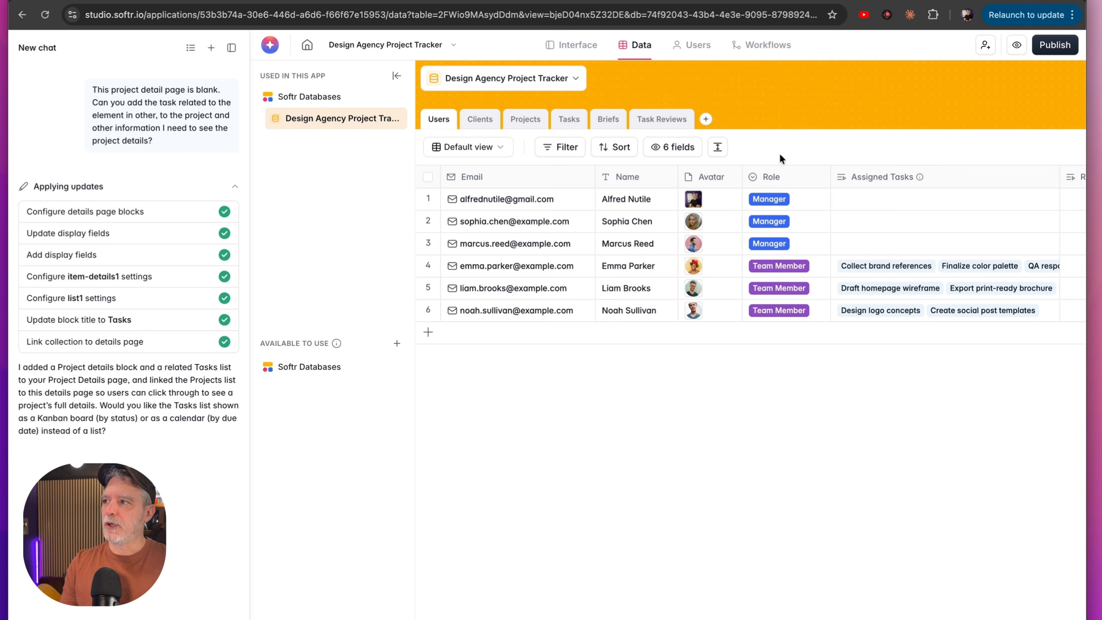
left_click(1055, 45)
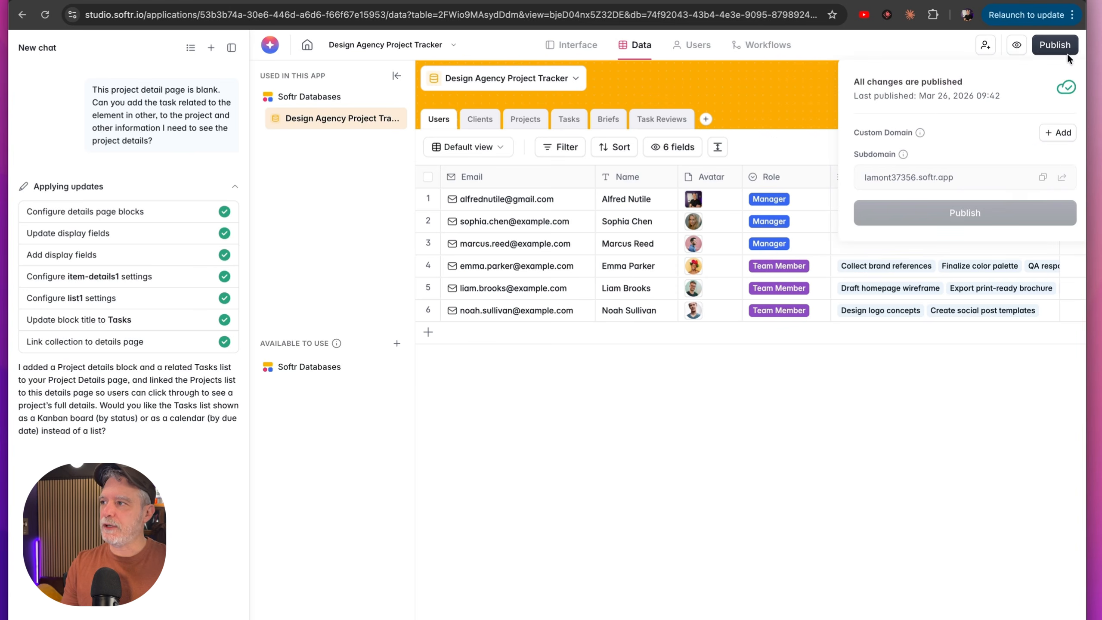
left_click(1064, 177)
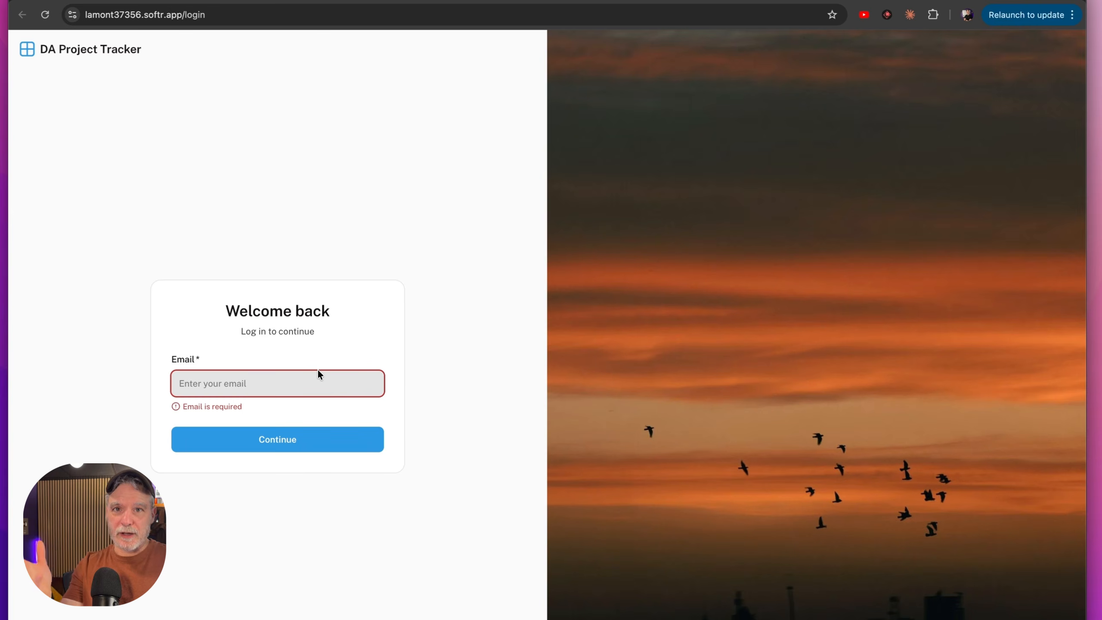
Log in to the published app, then view and close the Brand Guidelines Update — Stark Industries details from the Projects page.
left_click(284, 438)
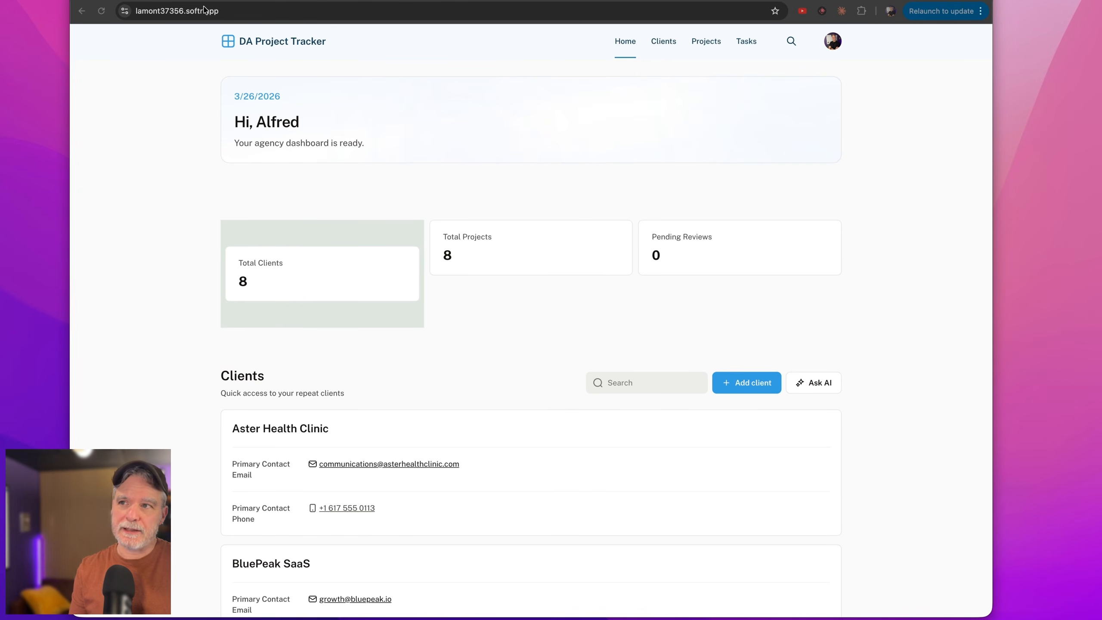
left_click(706, 40)
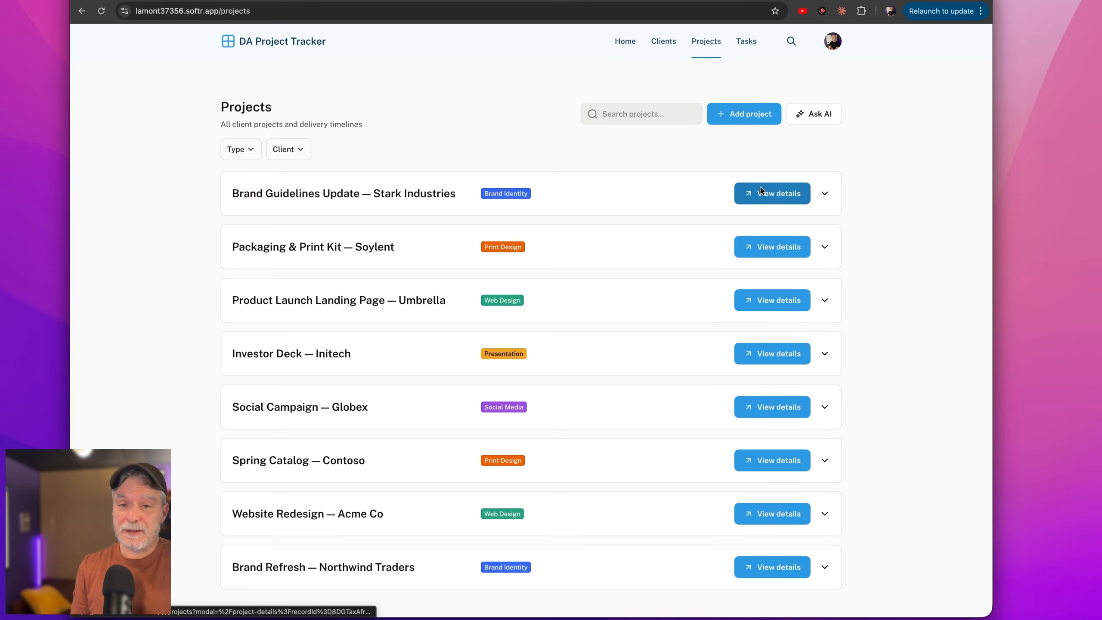
left_click(760, 191)
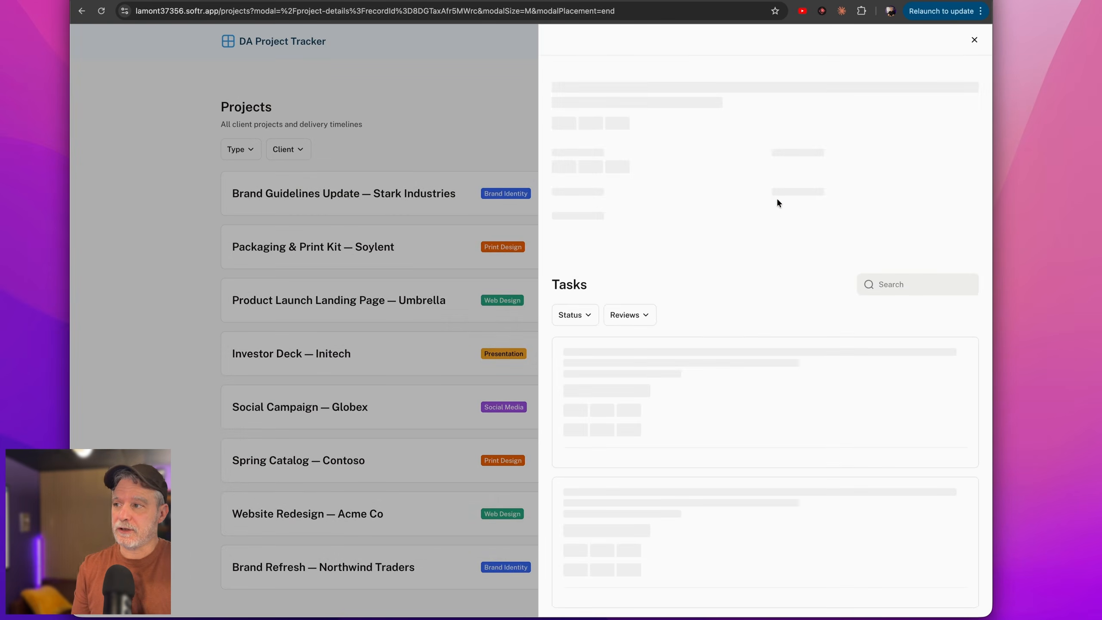
left_click(972, 40)
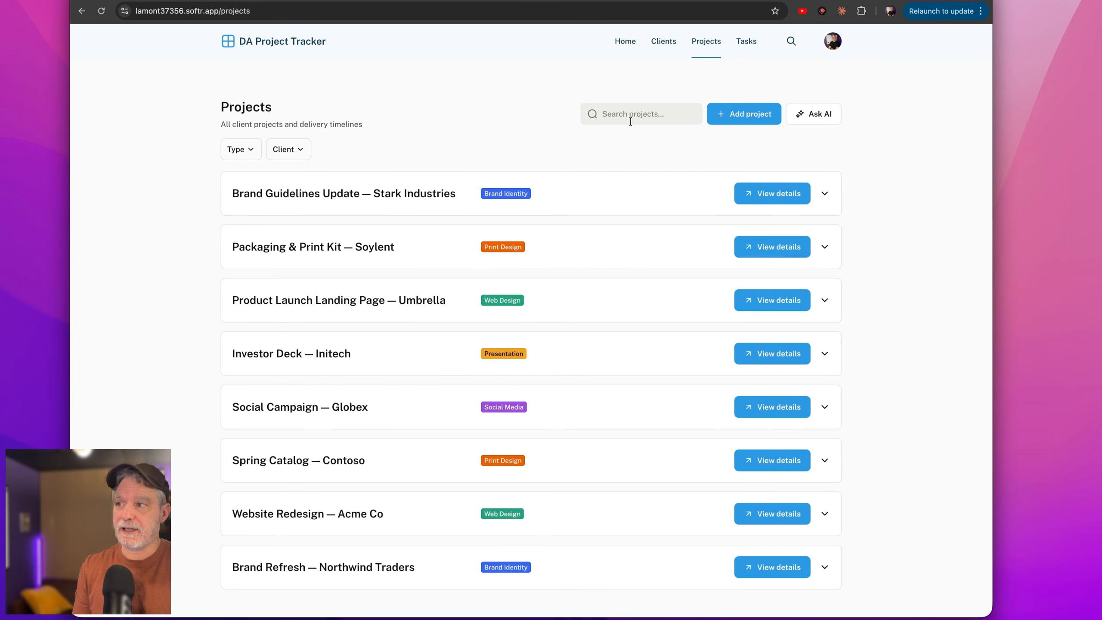